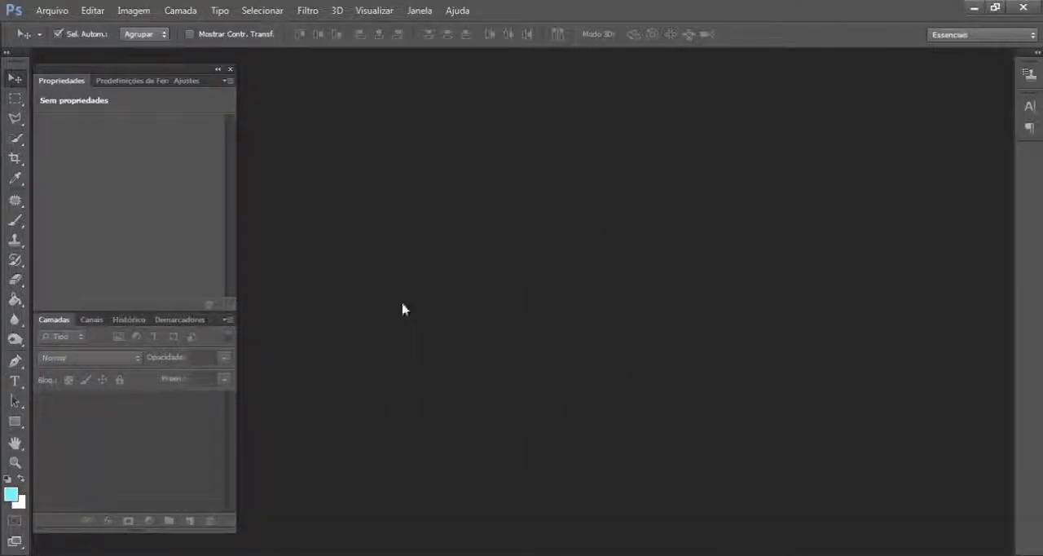
- Activate the Type tool and open the settings for a new document
click(15, 381)
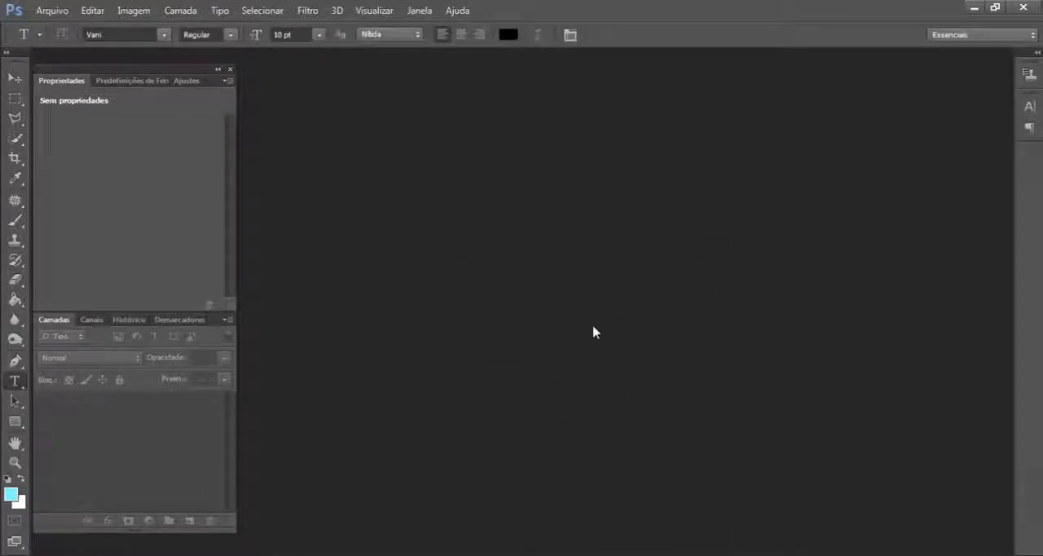
click(53, 12)
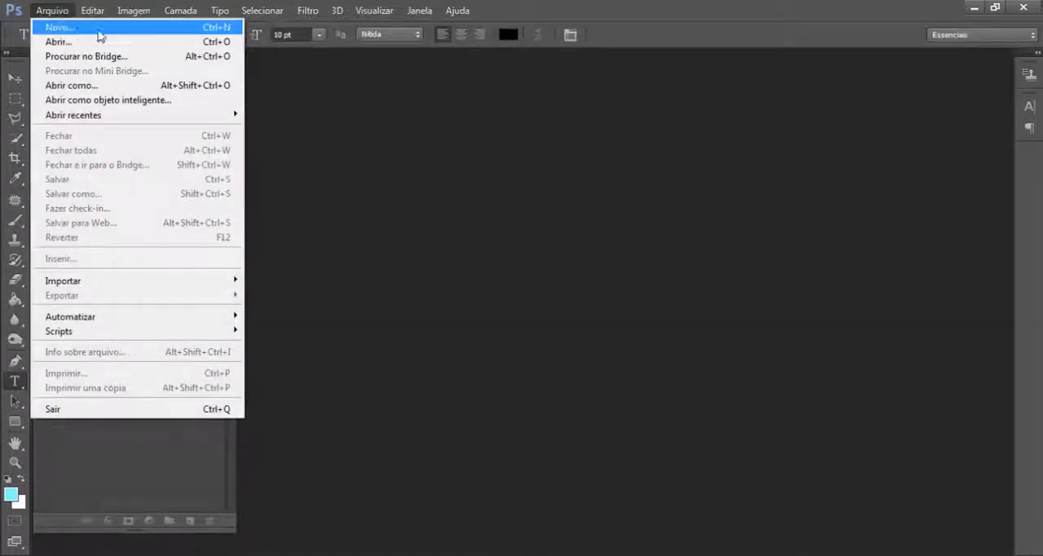
click(78, 30)
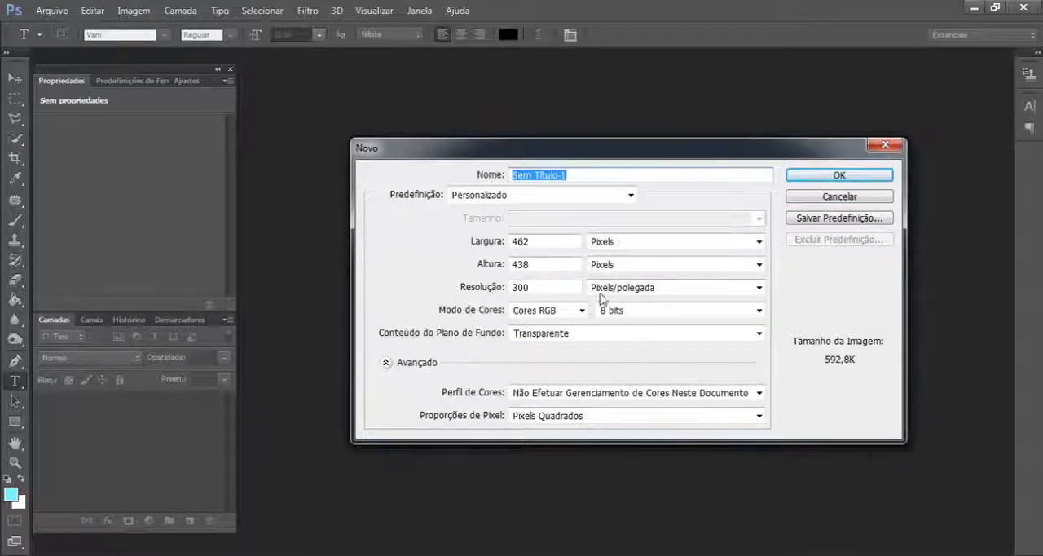
- Examine the width and height settings of the new document
drag(540, 241, 506, 242)
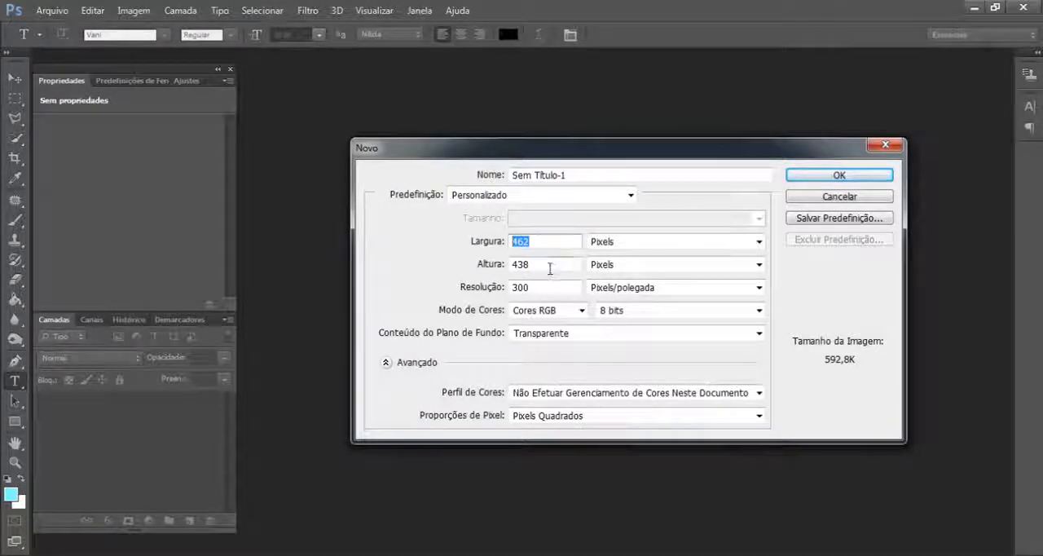
drag(551, 268, 483, 267)
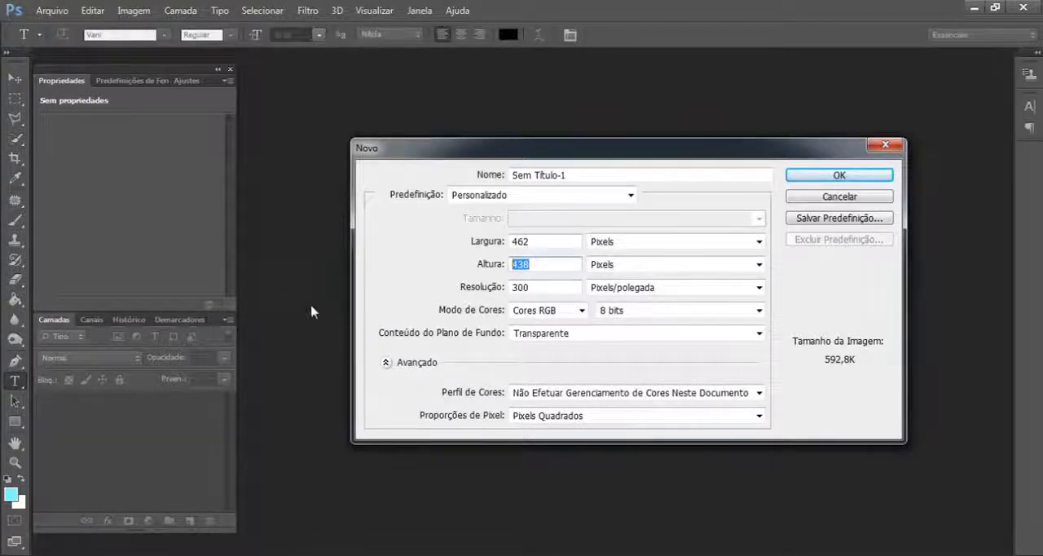
double_click(543, 242)
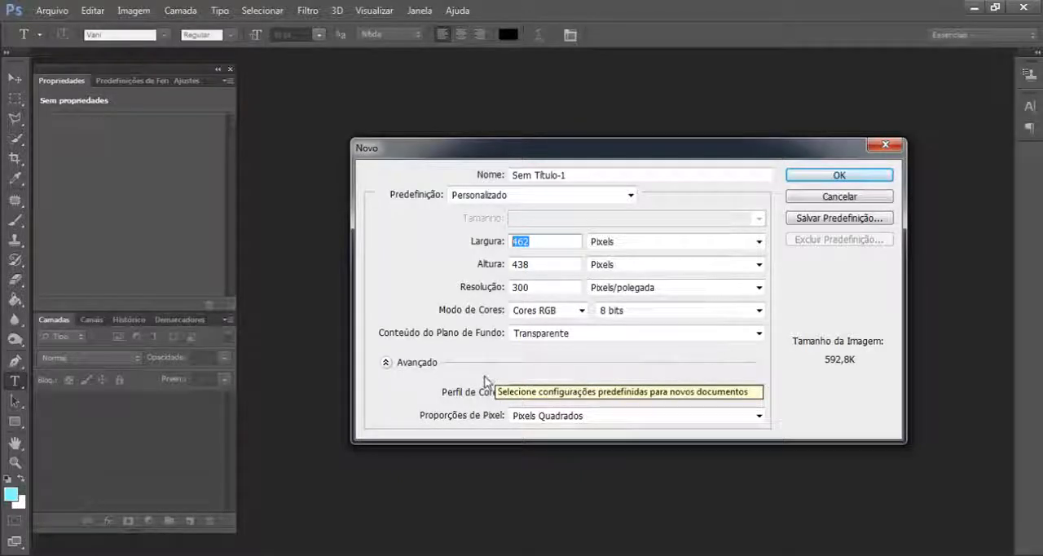
click(551, 242)
drag(559, 244, 502, 244)
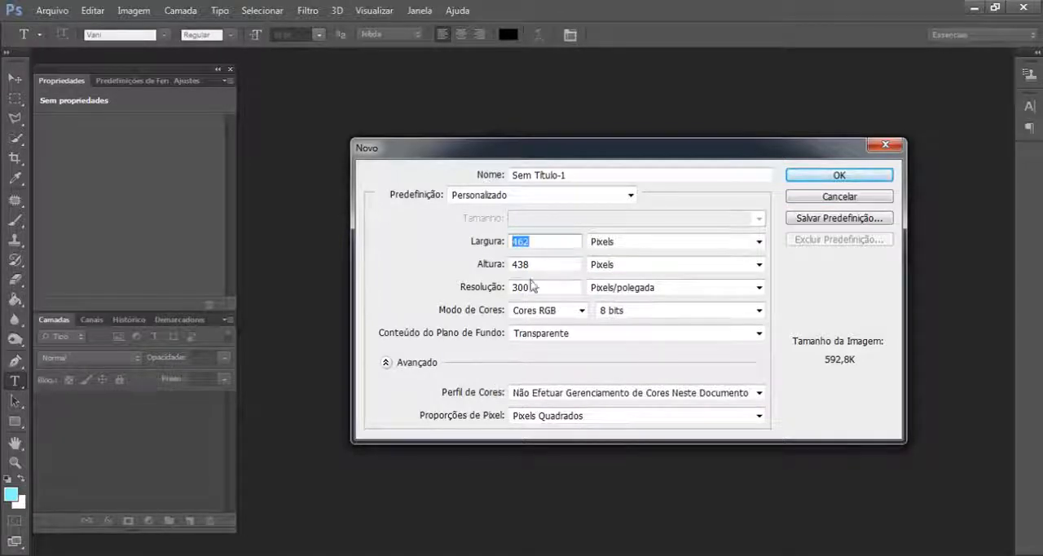
key(Tab)
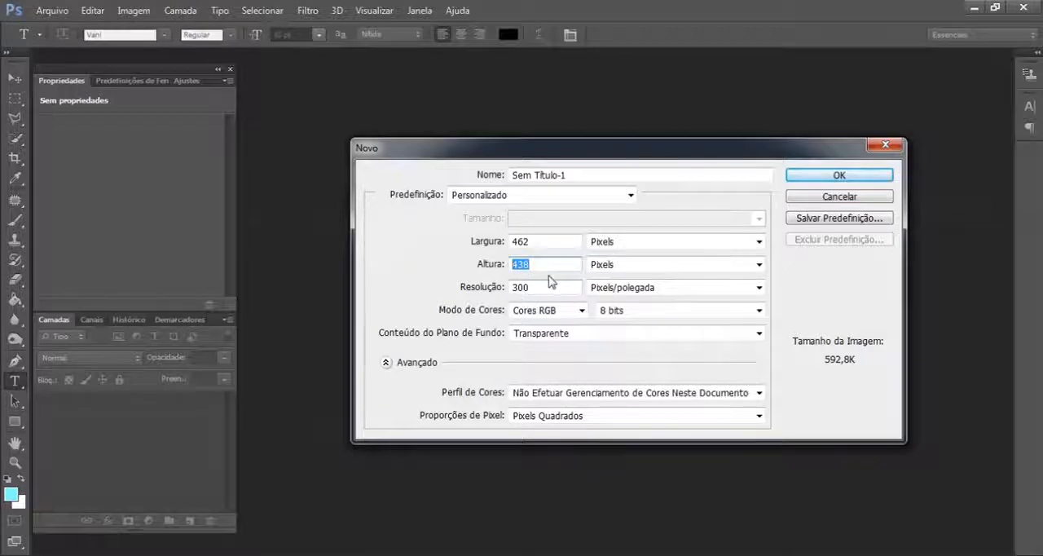
double_click(537, 242)
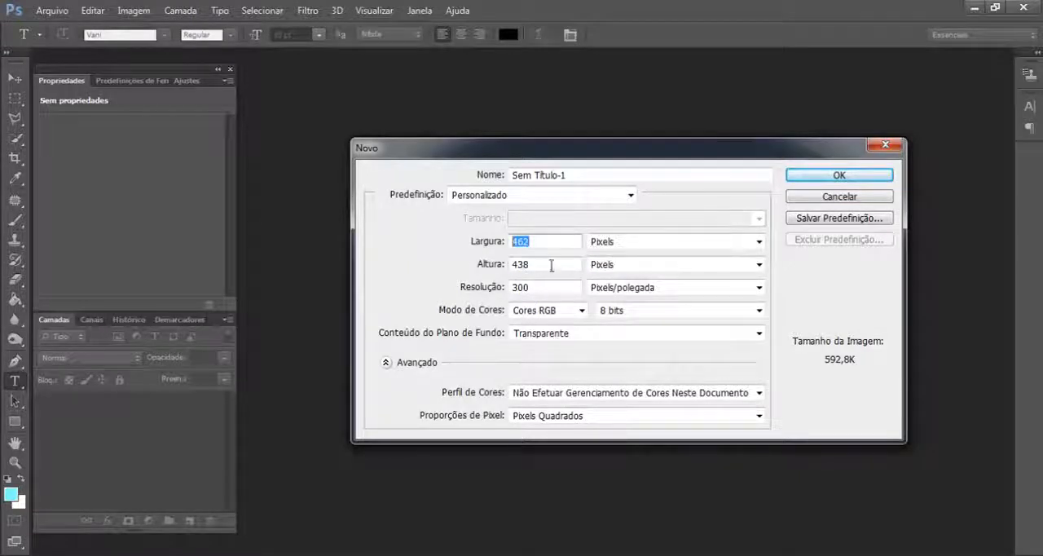
drag(551, 265, 515, 277)
drag(537, 243, 470, 248)
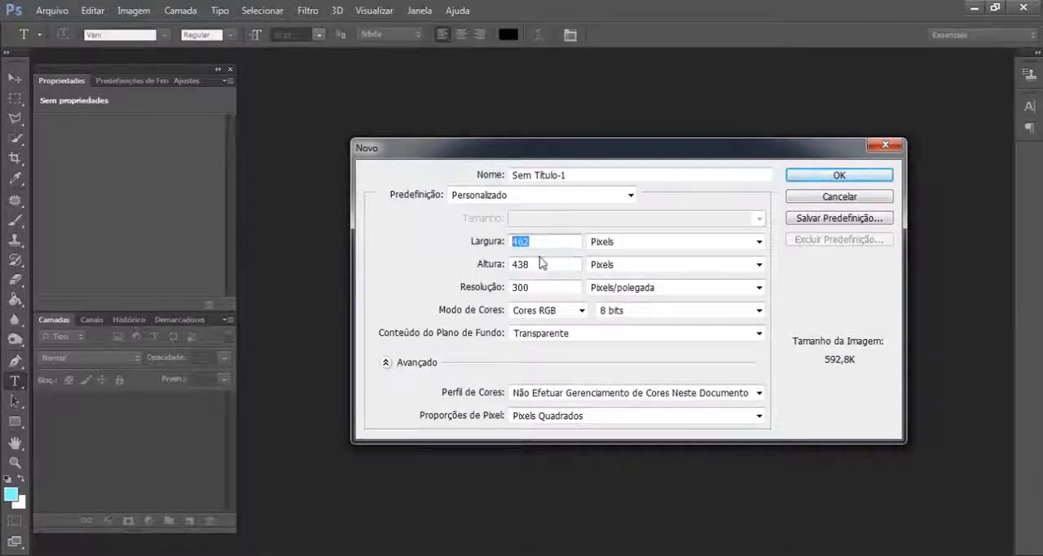
drag(553, 268, 497, 281)
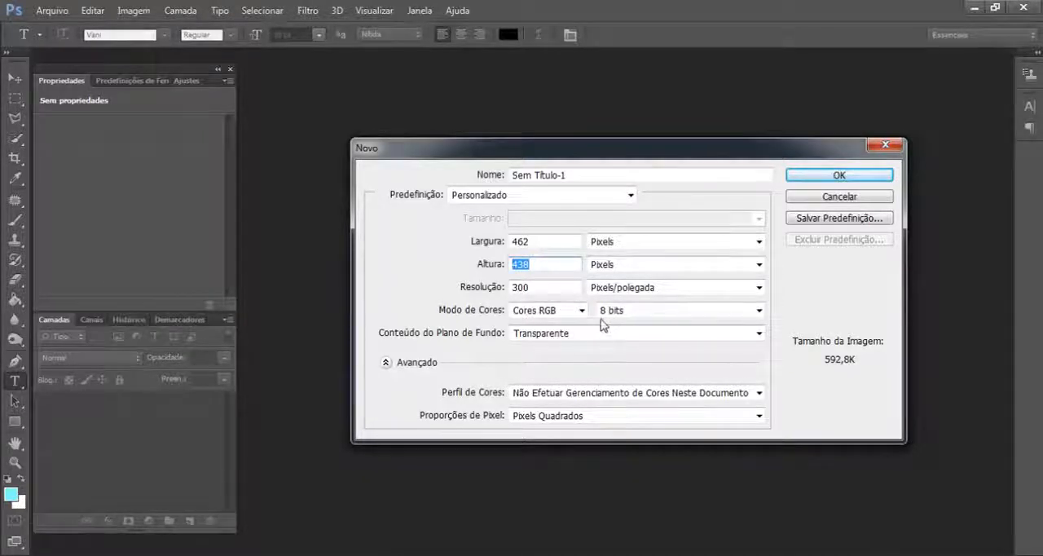
click(548, 242)
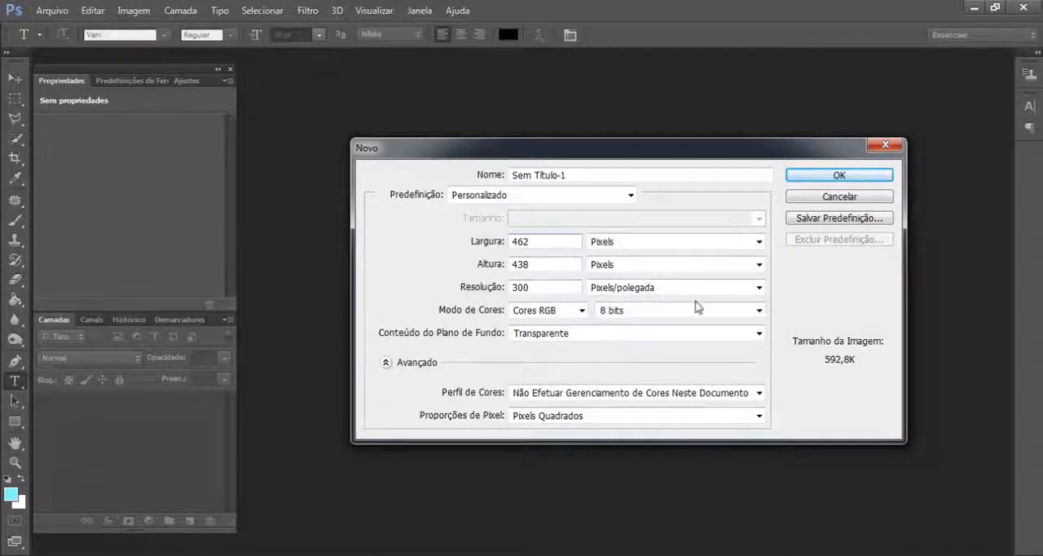
- Set the new document's width and height units to Centímetros
click(652, 242)
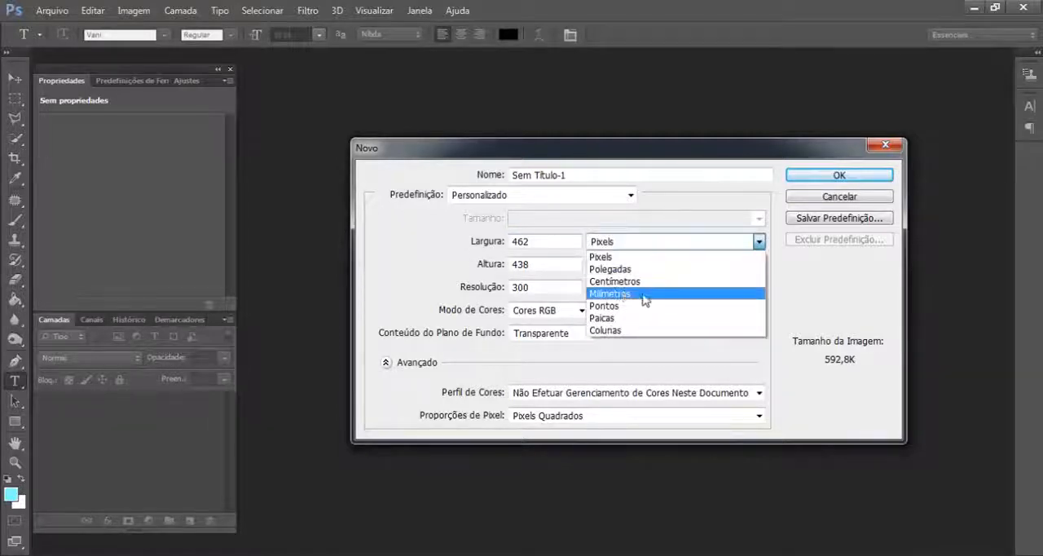
click(617, 281)
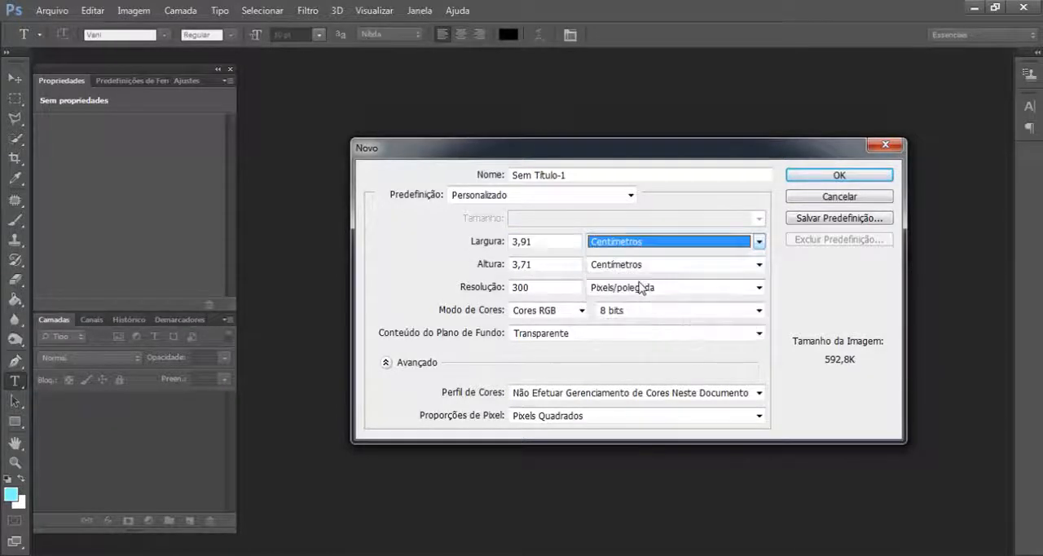
double_click(558, 242)
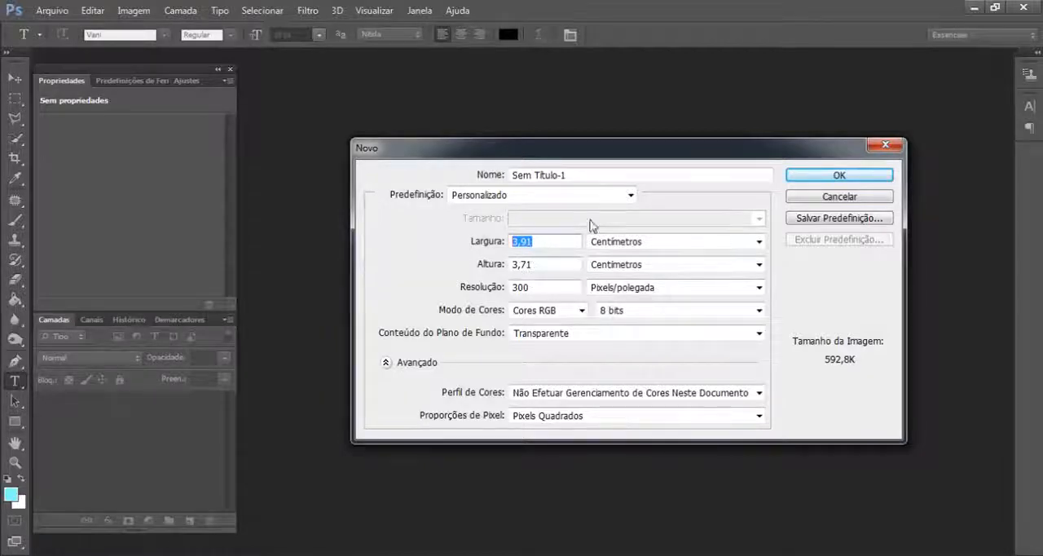
click(640, 243)
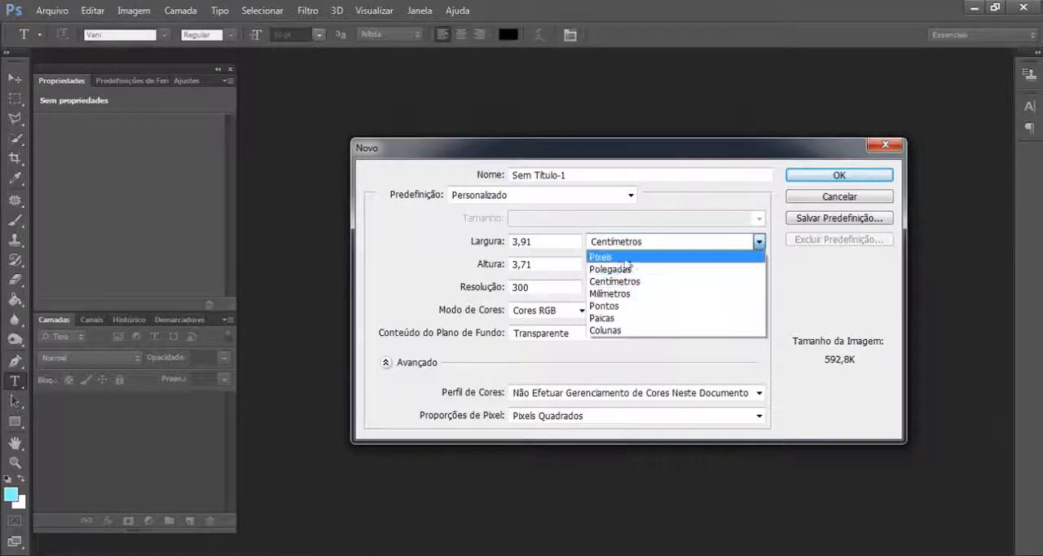
click(419, 278)
- Review the new document's resolution setting and its available units
double_click(522, 287)
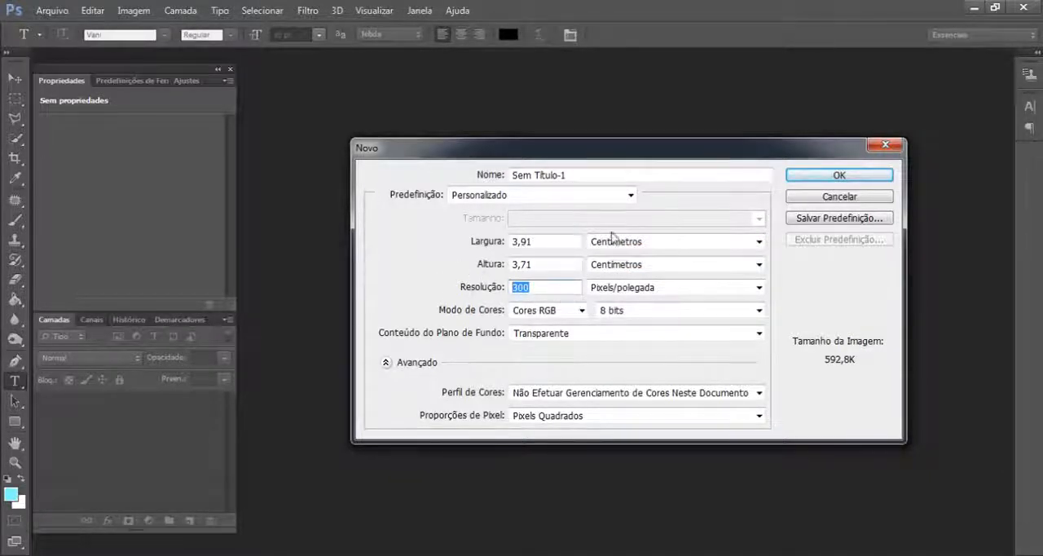
click(544, 291)
drag(559, 288, 462, 291)
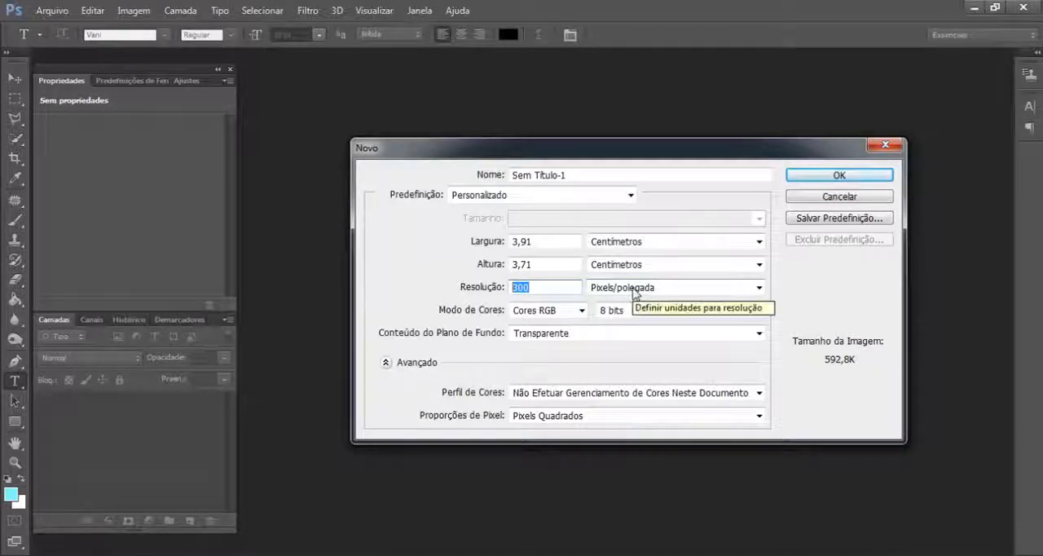
click(743, 291)
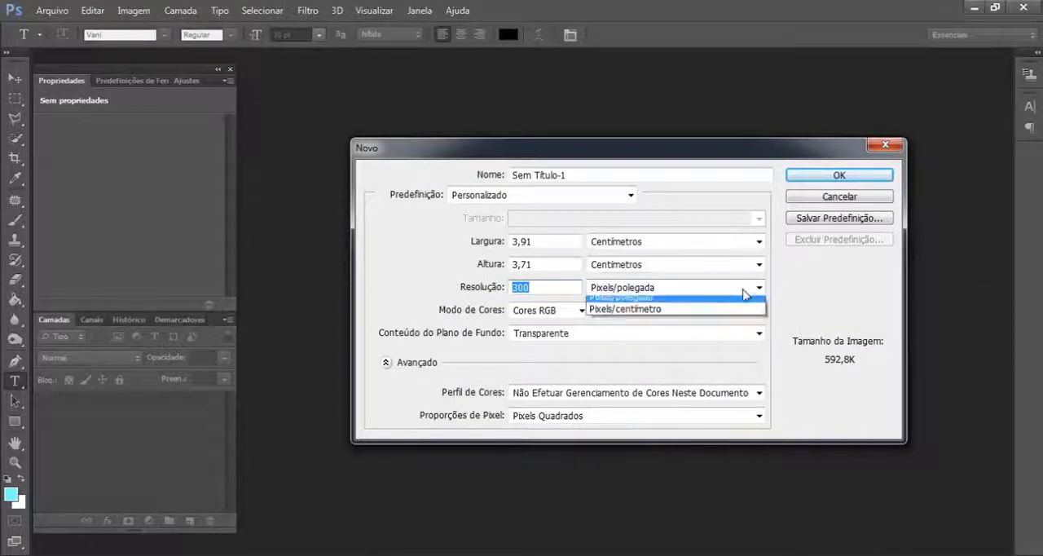
click(743, 291)
drag(546, 289, 481, 290)
click(481, 290)
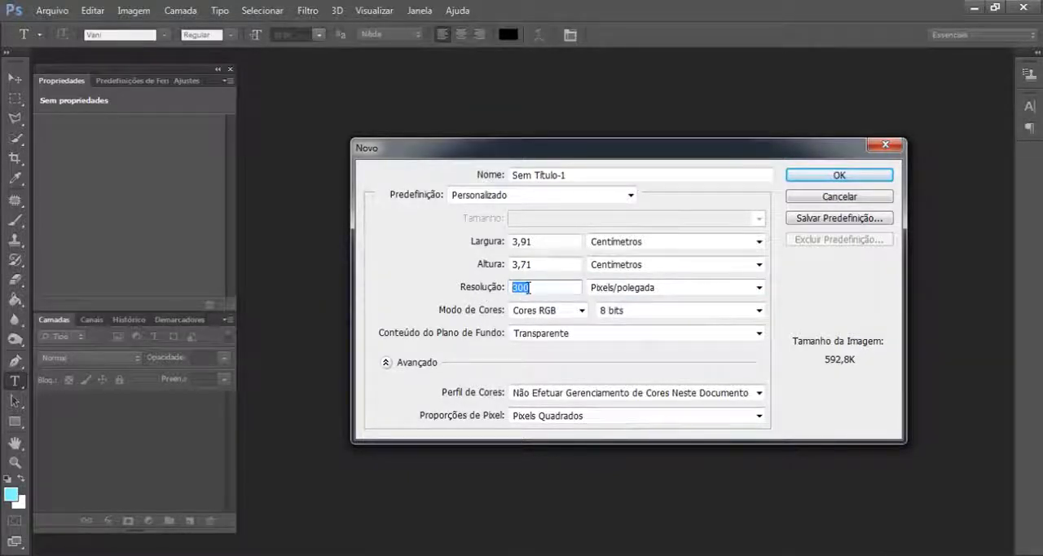
- Review the colour mode options, keep Cores RGB, and create the new transparent document
click(583, 312)
click(585, 313)
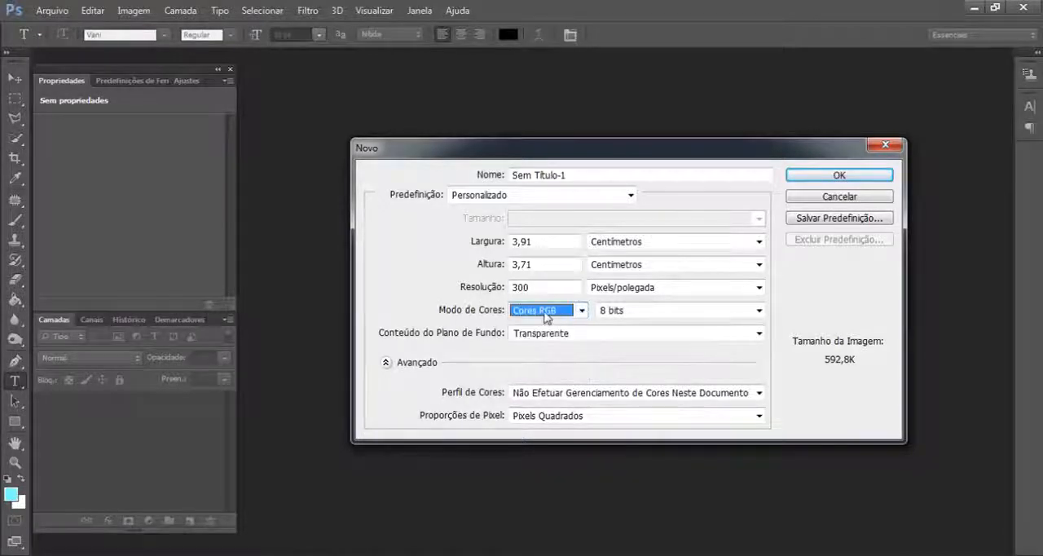
click(544, 313)
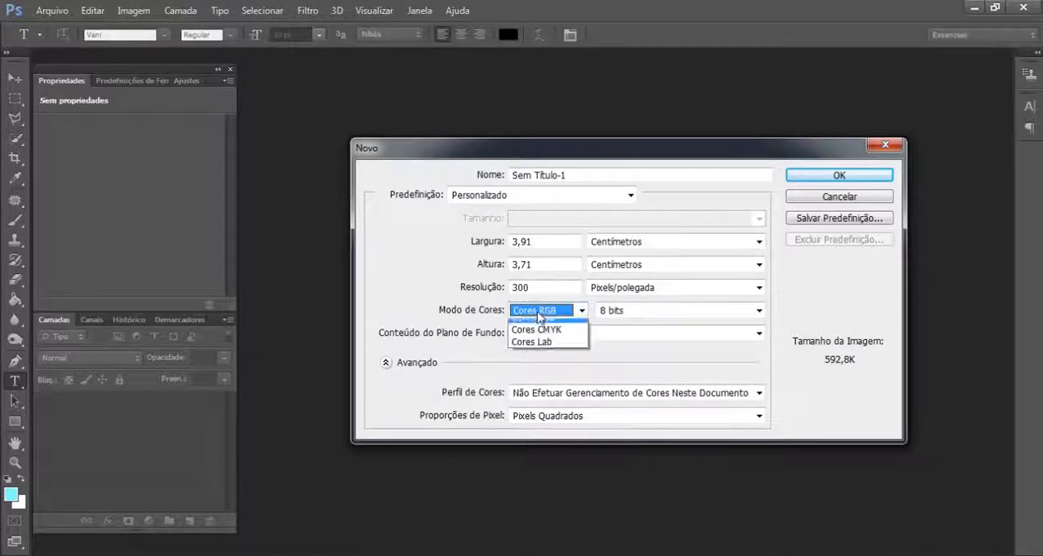
click(581, 313)
click(582, 314)
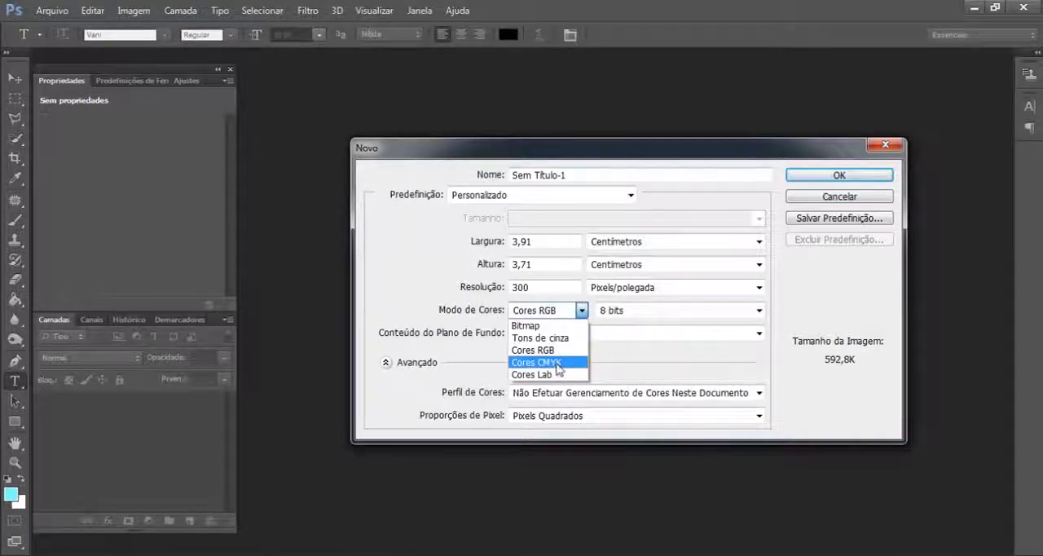
click(548, 315)
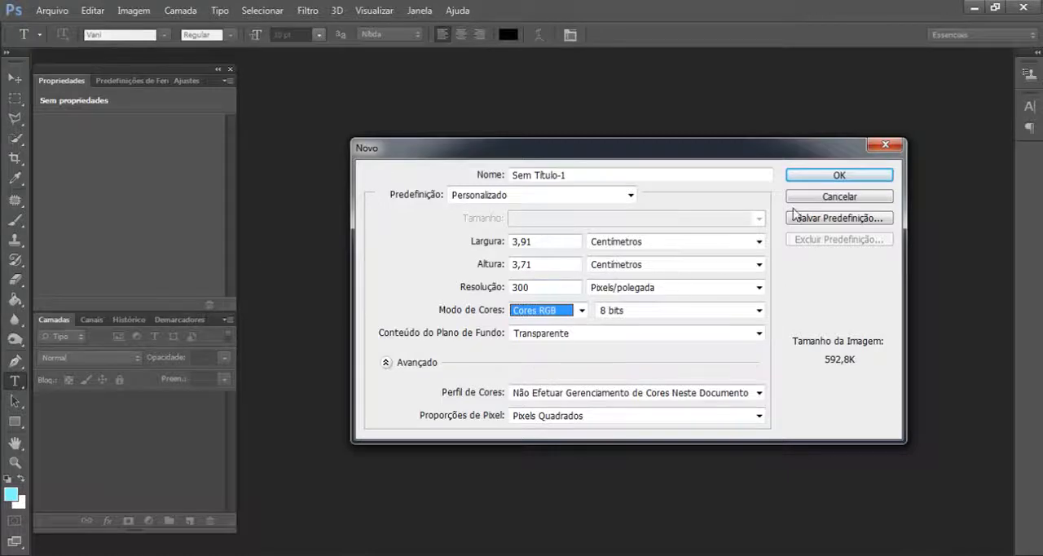
click(855, 175)
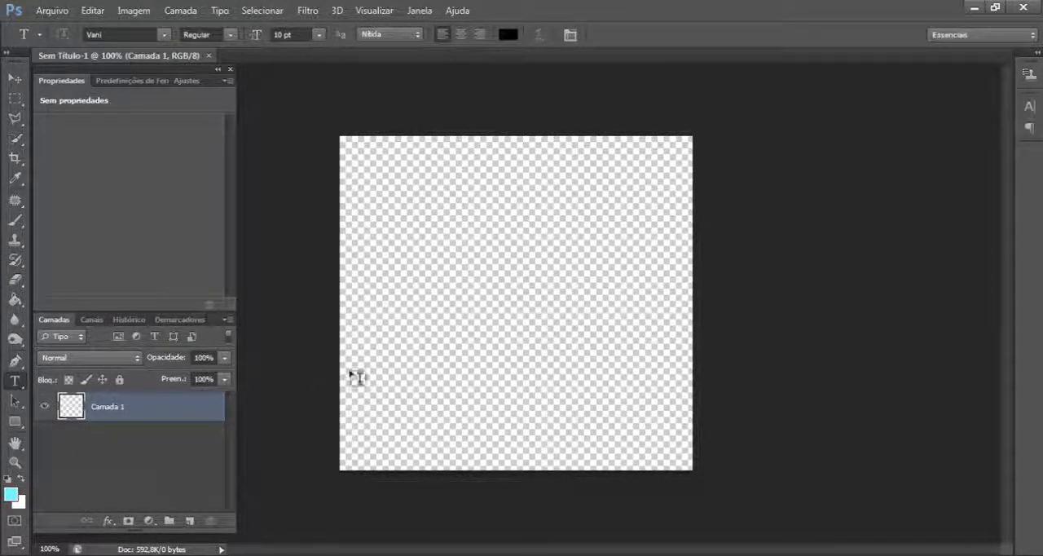
click(12, 79)
click(17, 224)
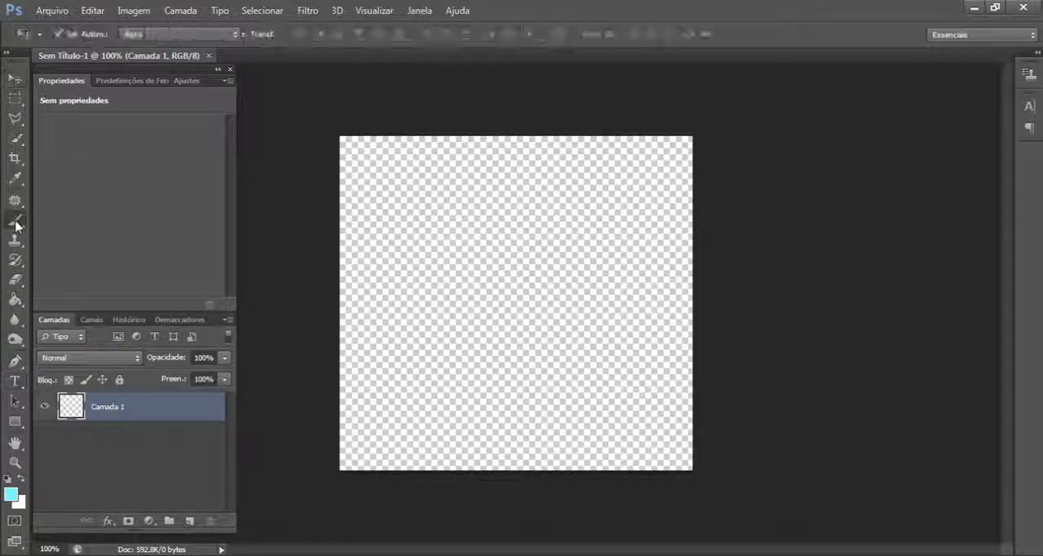
click(17, 163)
click(16, 141)
click(16, 123)
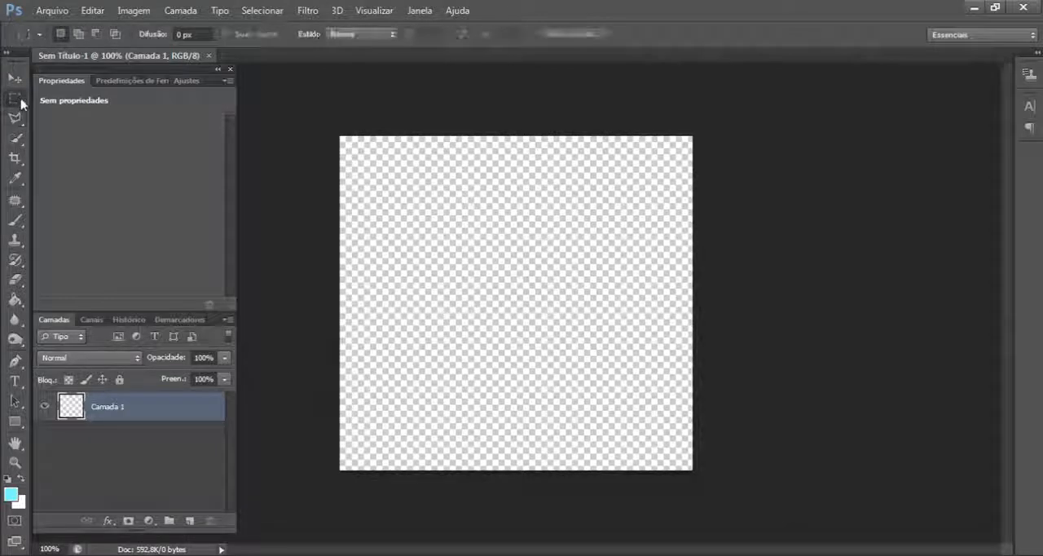
click(15, 98)
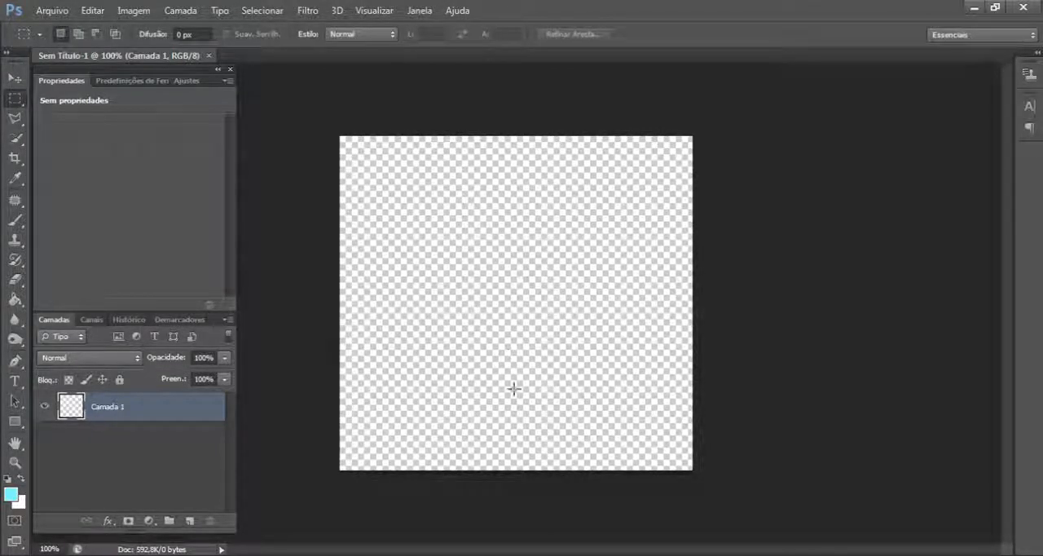
- Start a horizontal text line in the upper-left area of the canvas with the Type tool
click(14, 385)
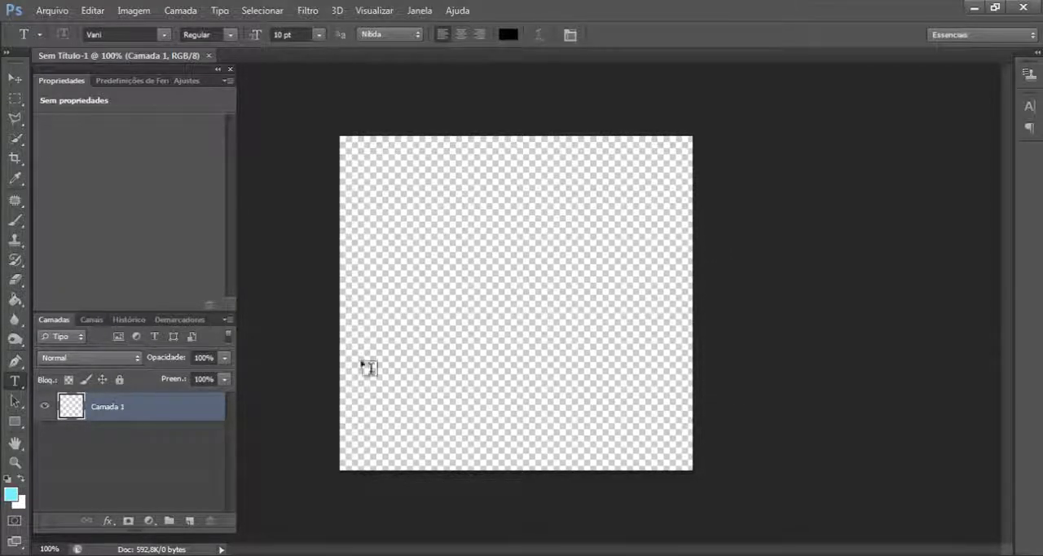
click(376, 227)
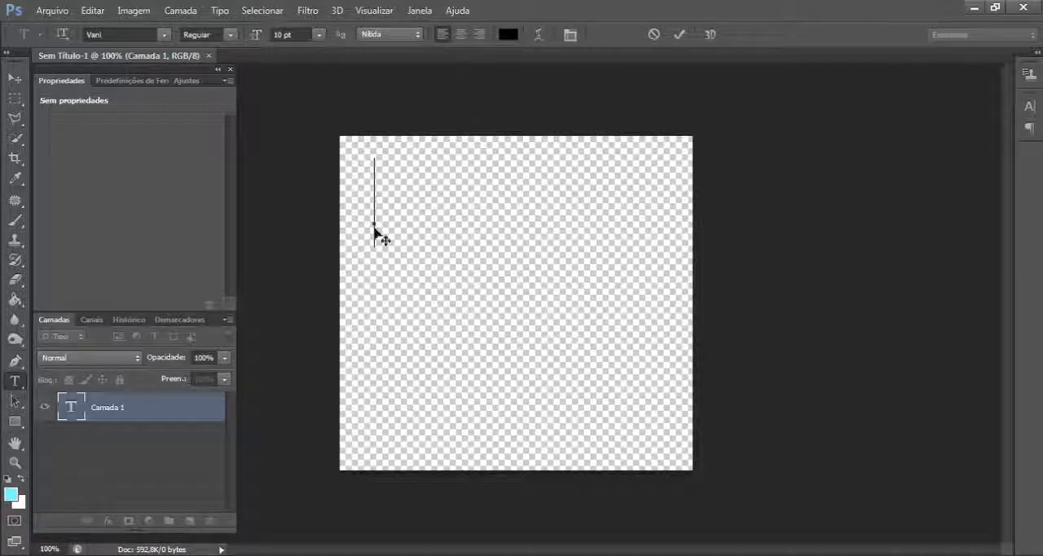
- Try a 9 pt font size for the text and set it back to 10 pt
click(319, 35)
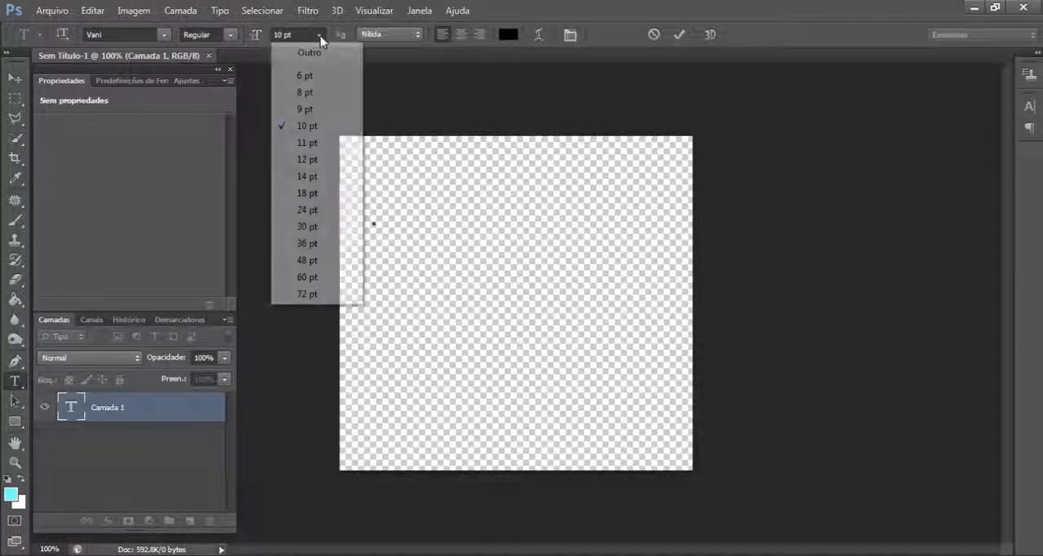
key(Escape)
click(318, 35)
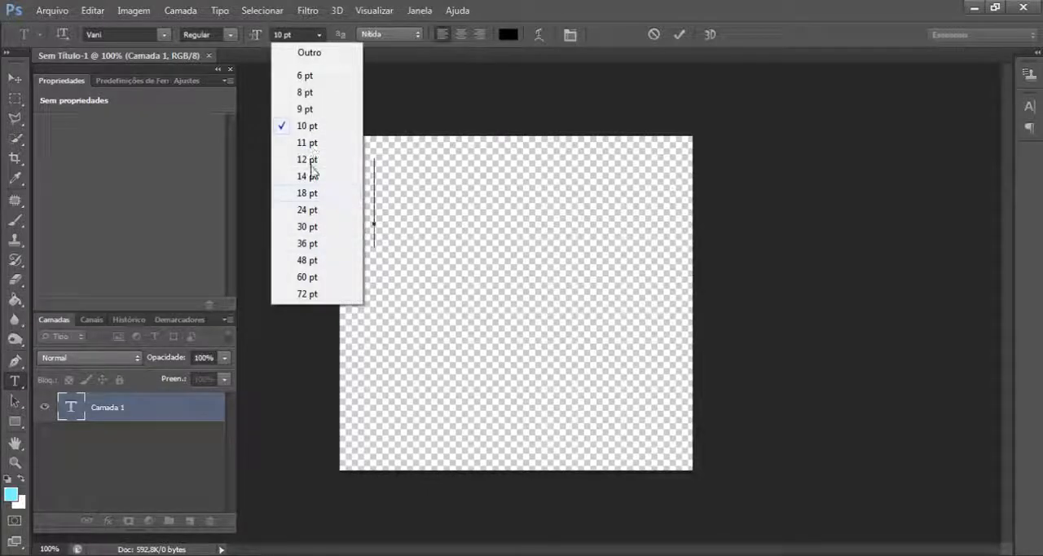
click(314, 109)
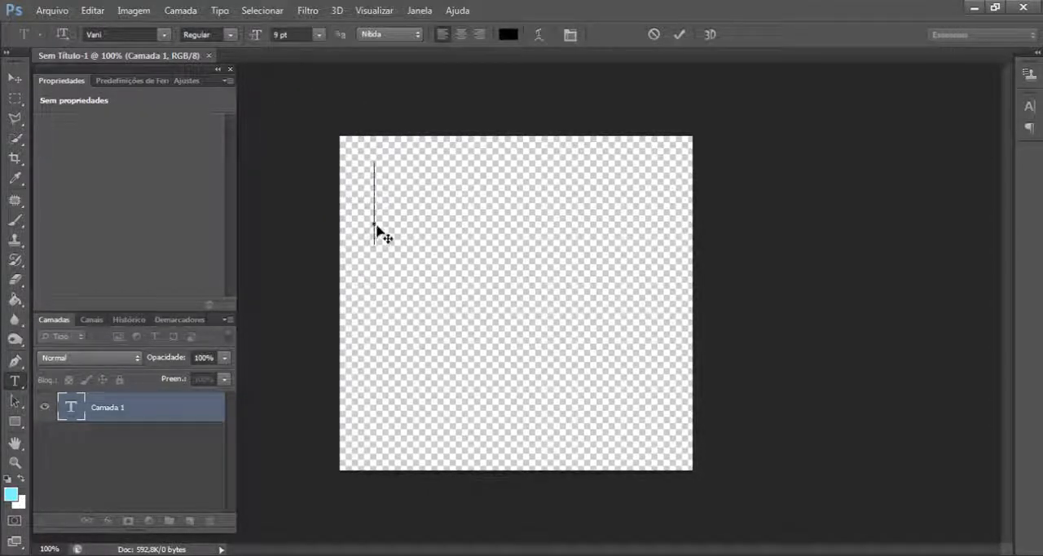
click(318, 36)
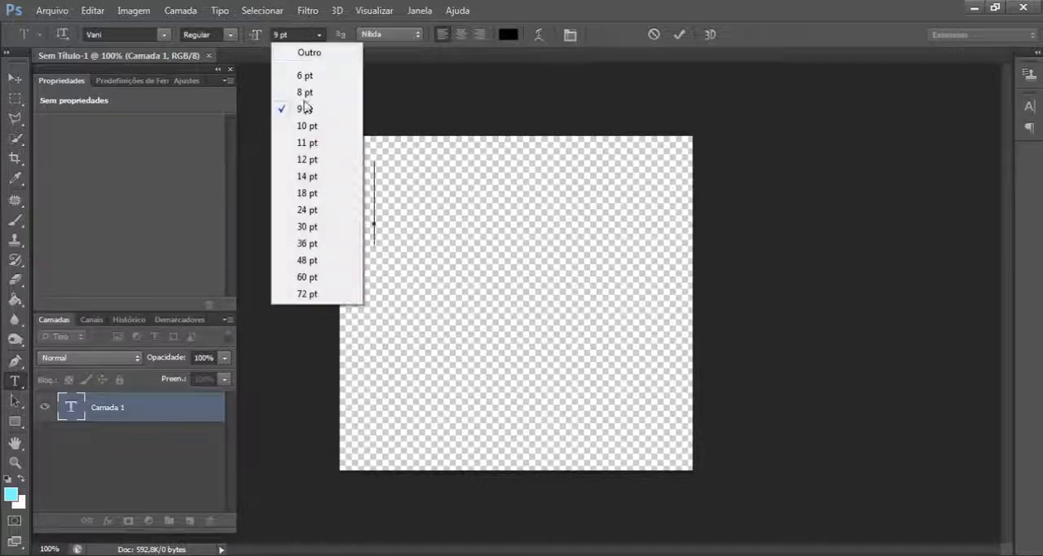
click(318, 126)
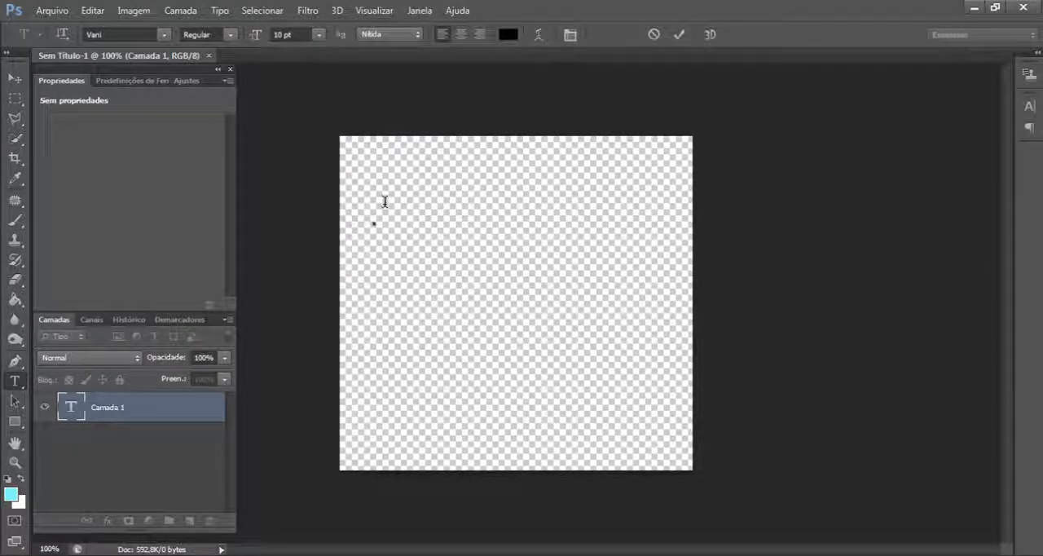
- Enter the text HUKFJHJG, a blank line, LLLL and LLDFGHND on separate lines of the text layer
text(HUKF)
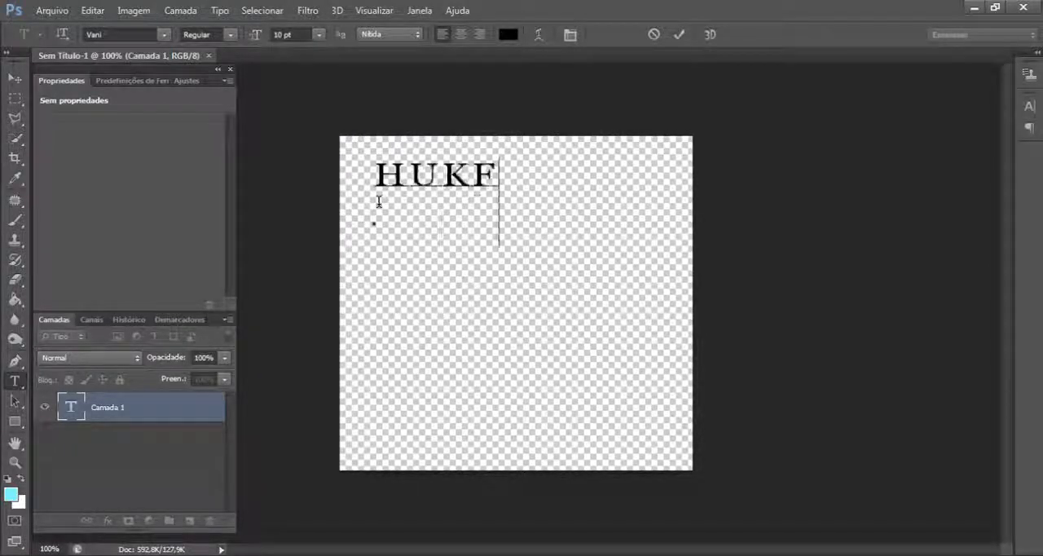
text(JHJG)
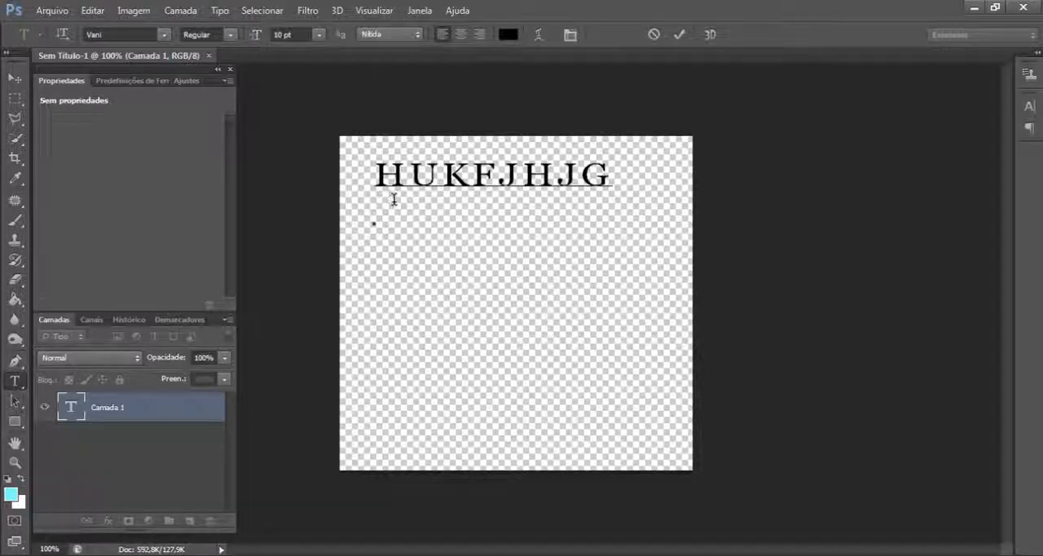
key(Return)
key(Return)
text(LLLL)
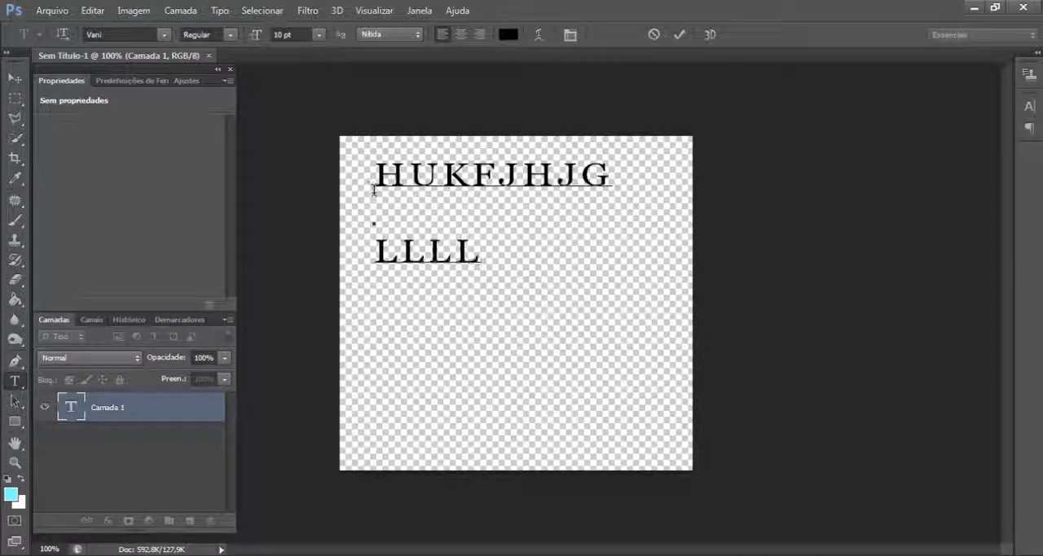
key(Return)
text(LLL)
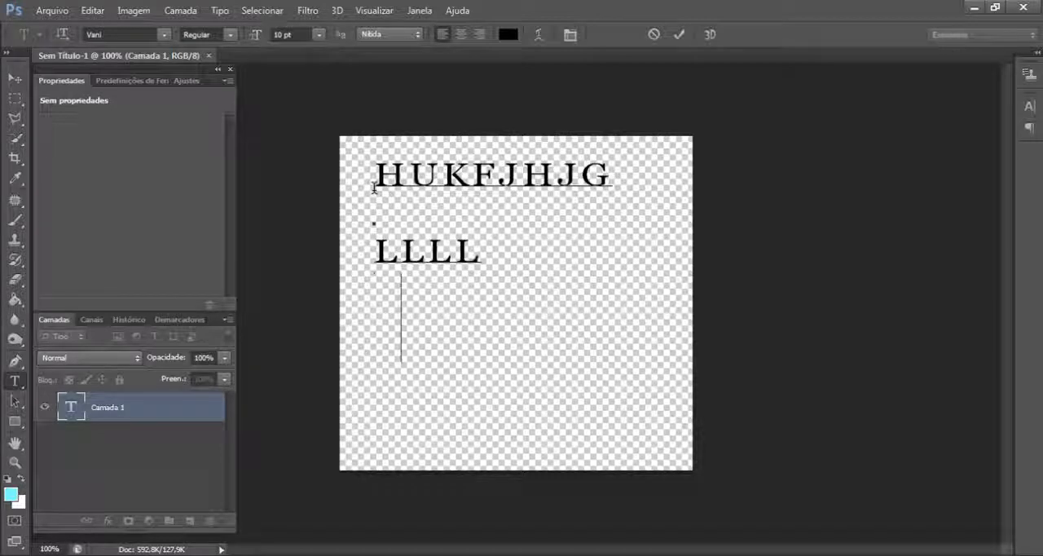
text(DFGHNDFH)
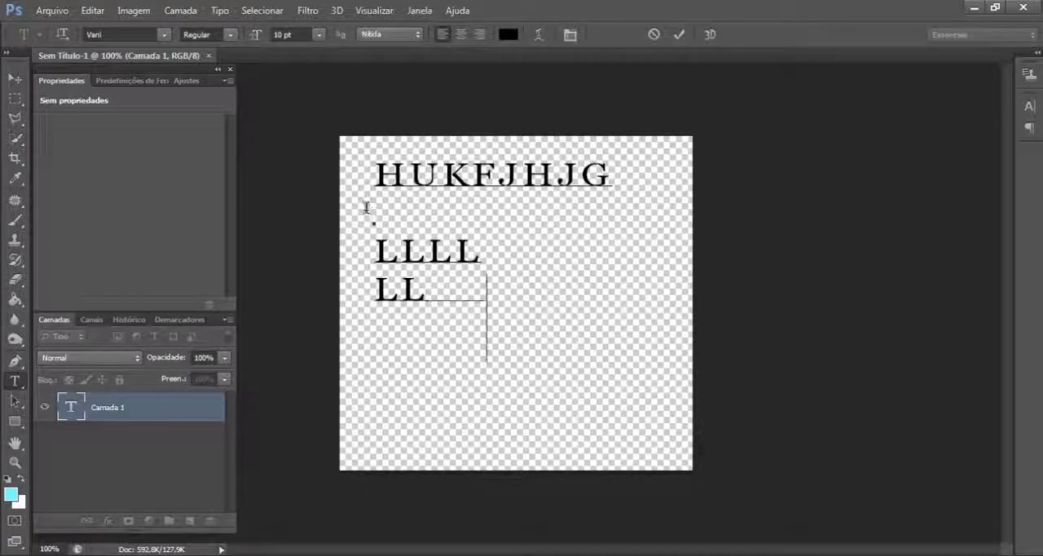
key(BackSpace)
key(Left)
key(Delete)
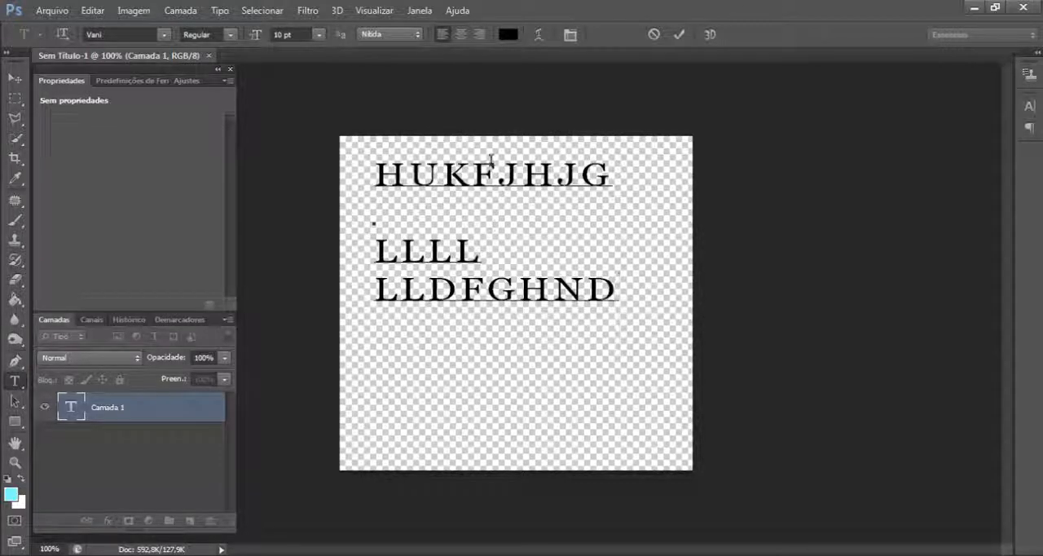
- Commit the text and reposition the whole text block with the Move tool, ending slightly right of and below its original place
click(13, 80)
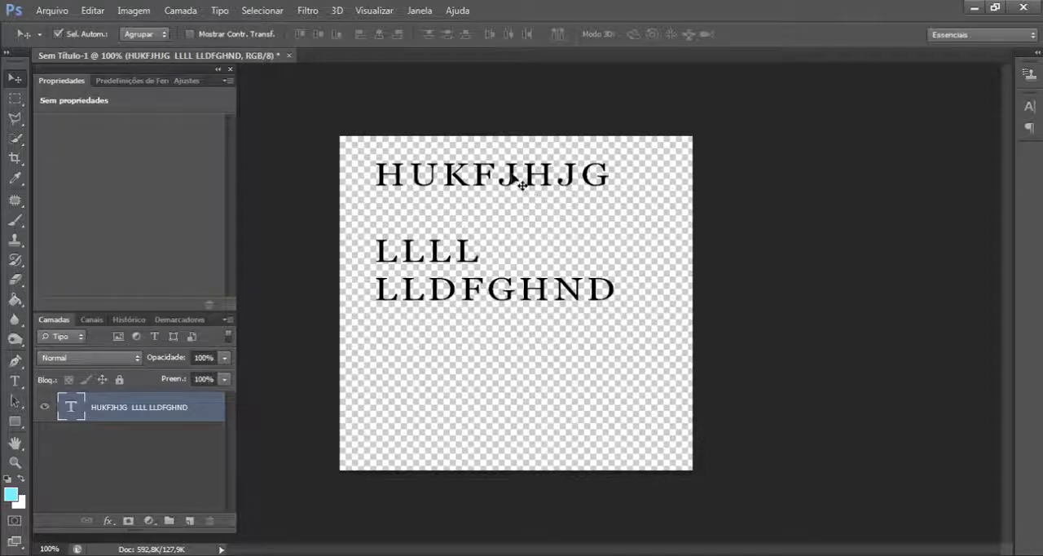
drag(512, 182, 556, 233)
drag(507, 390, 491, 355)
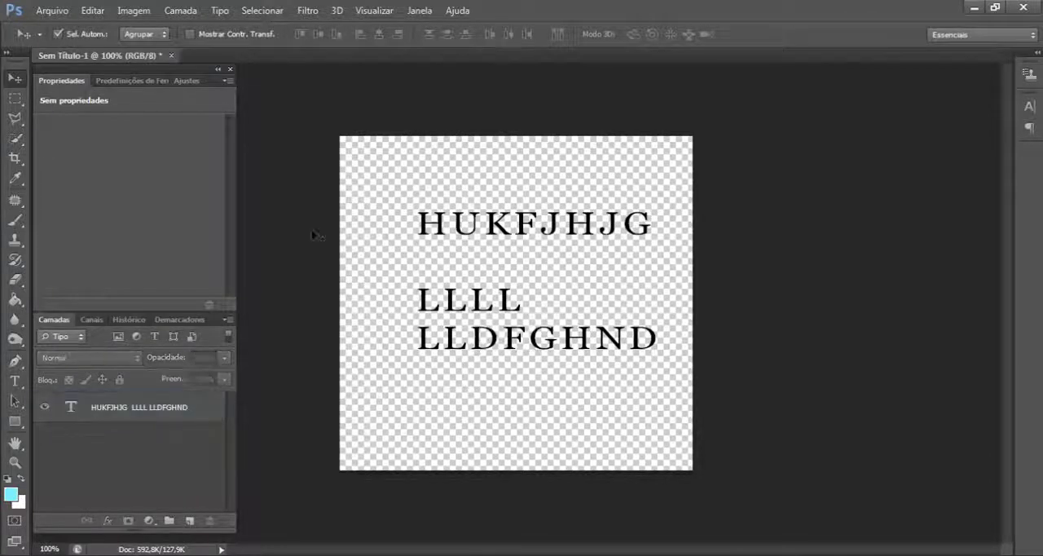
click(559, 211)
key(Return)
click(562, 234)
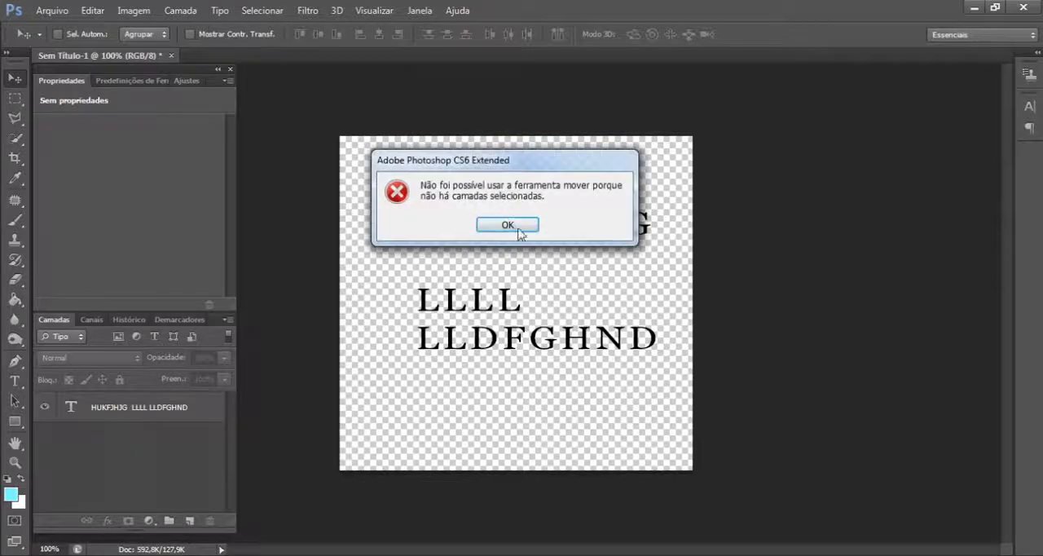
key(Return)
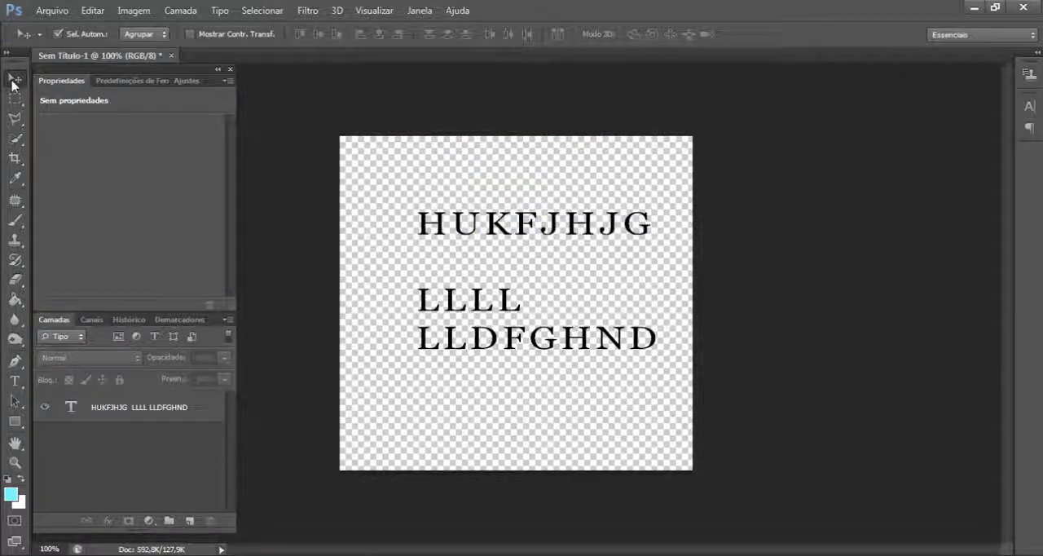
drag(532, 234, 534, 214)
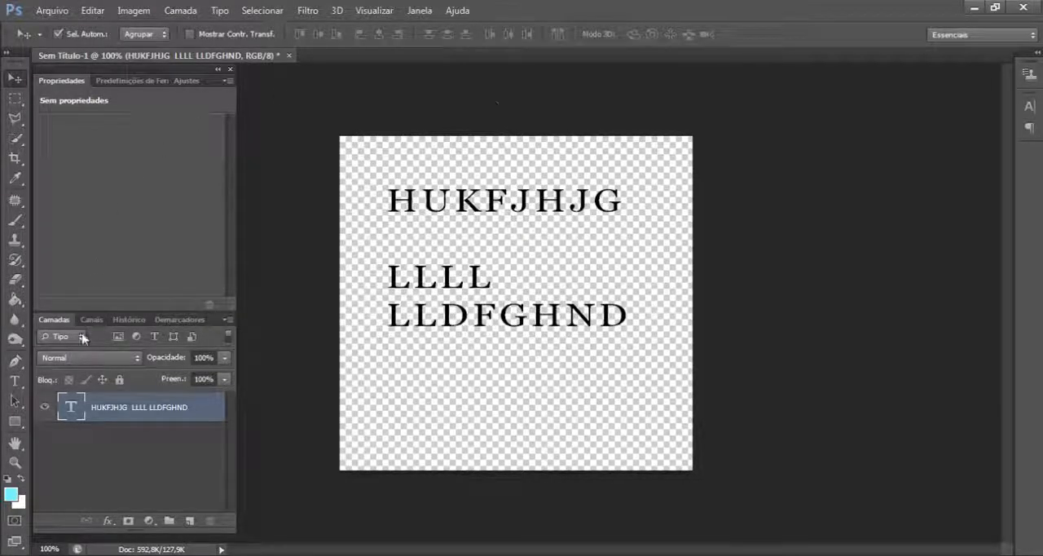
- Select the first text line, HUKFJHJG, with the Type tool and try pure red (ff0000) as its colour
click(15, 382)
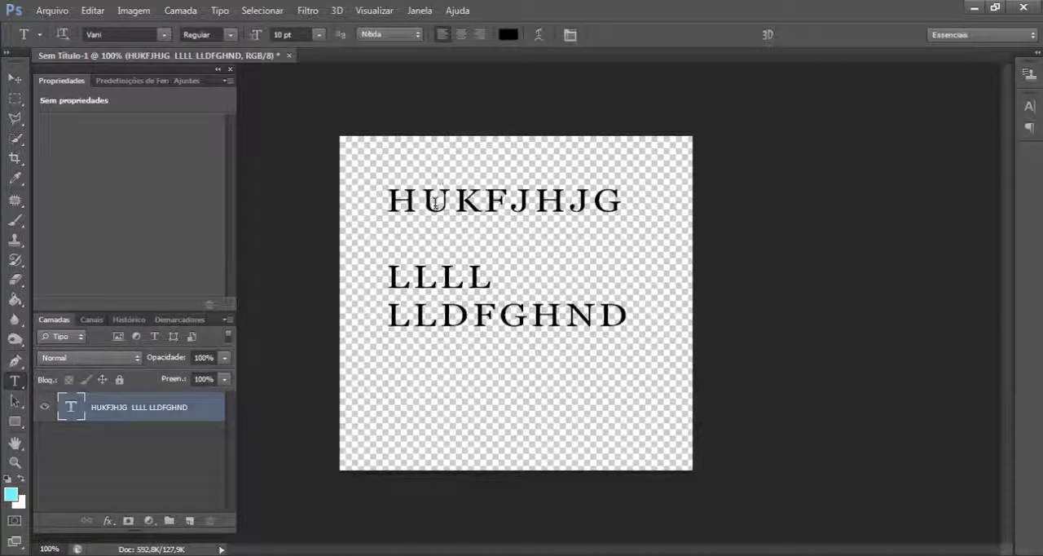
drag(394, 200, 618, 204)
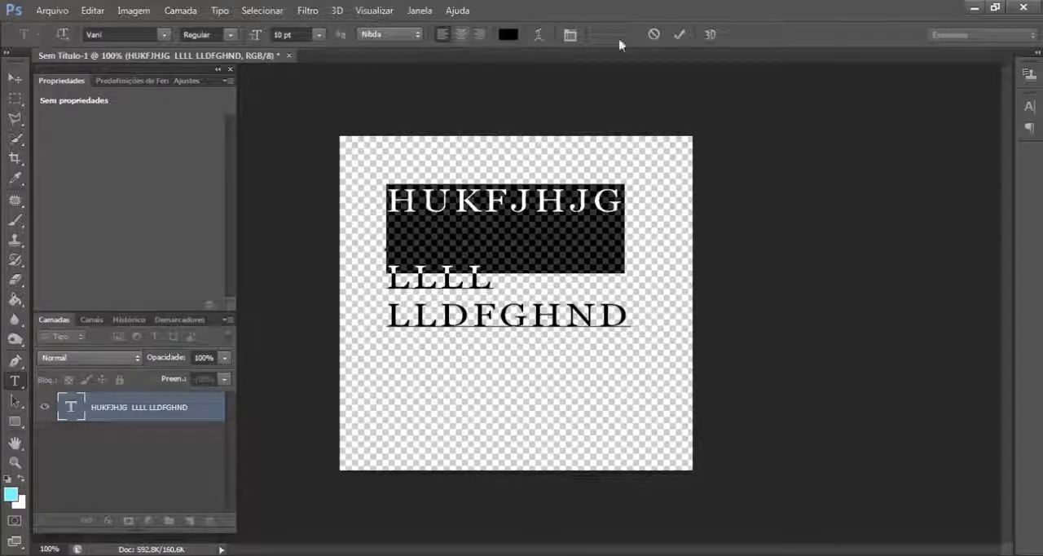
click(507, 36)
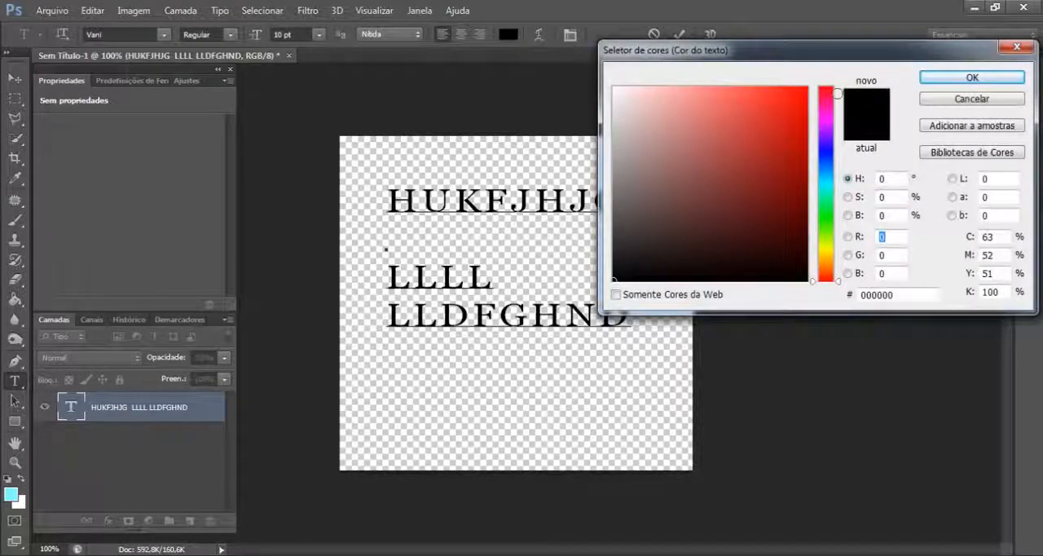
text(255)
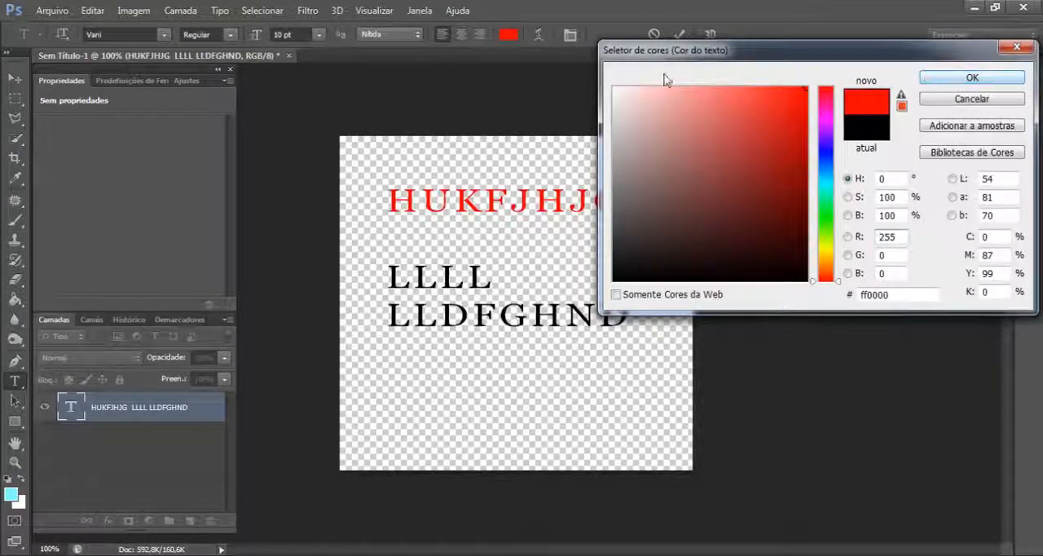
click(1014, 98)
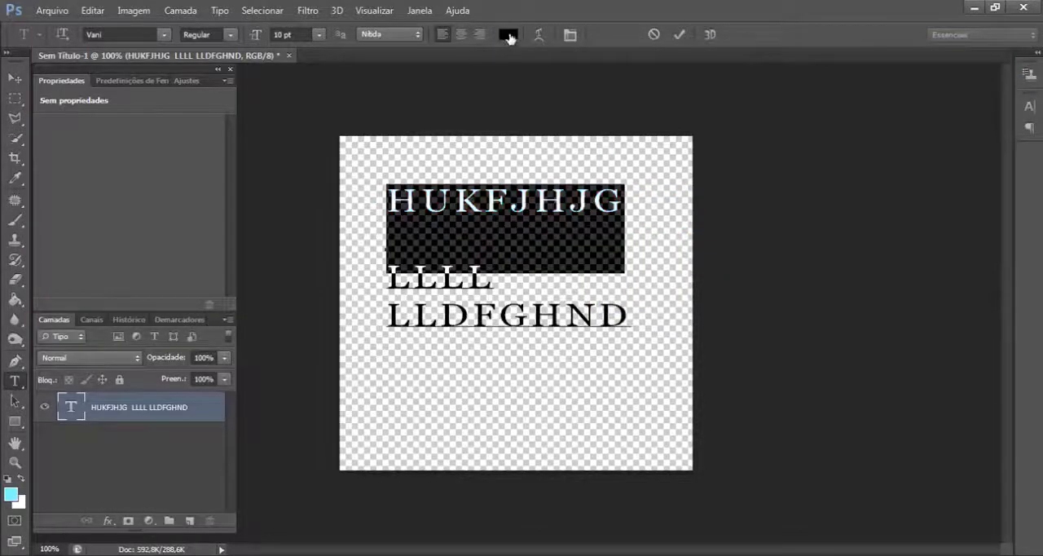
- Set the colour of the first text line to a dark blue with a hue of 246°
click(509, 36)
drag(717, 60, 600, 62)
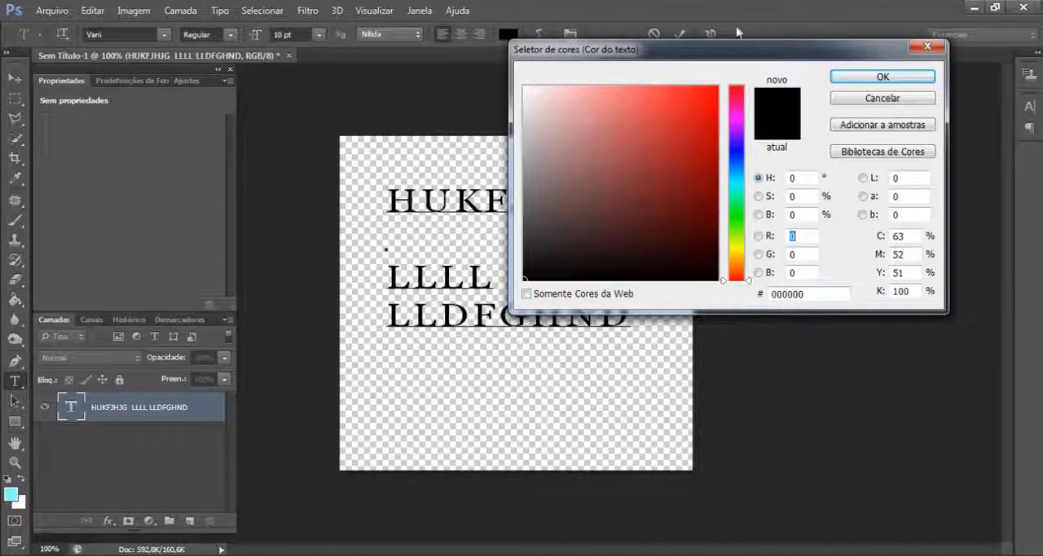
mouse_move(539, 226)
mouse_down()
mouse_move(644, 149)
mouse_move(643, 169)
mouse_move(733, 85)
mouse_up()
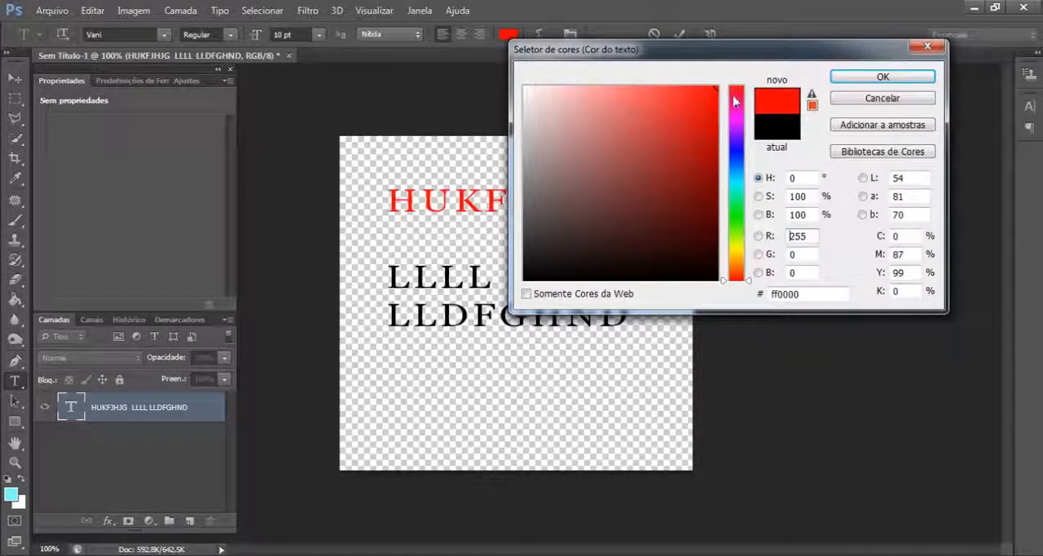
click(737, 149)
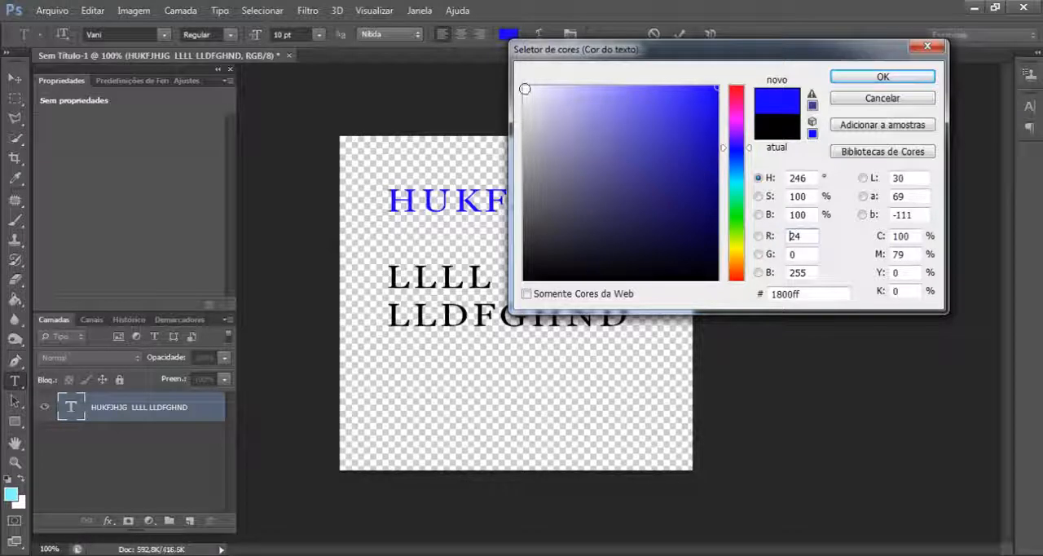
click(721, 81)
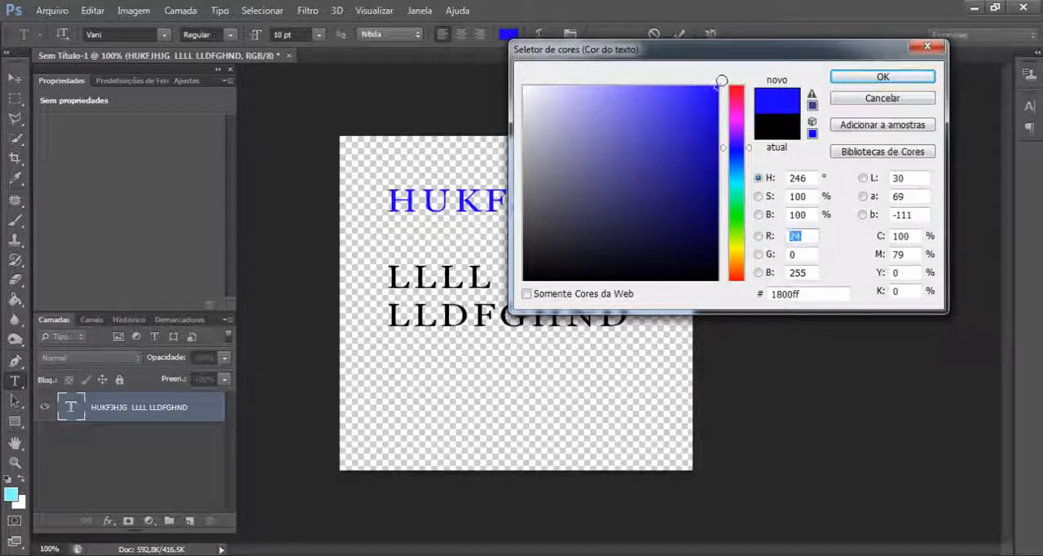
mouse_move(721, 80)
mouse_down()
mouse_move(505, 74)
mouse_move(714, 86)
mouse_move(717, 214)
mouse_up()
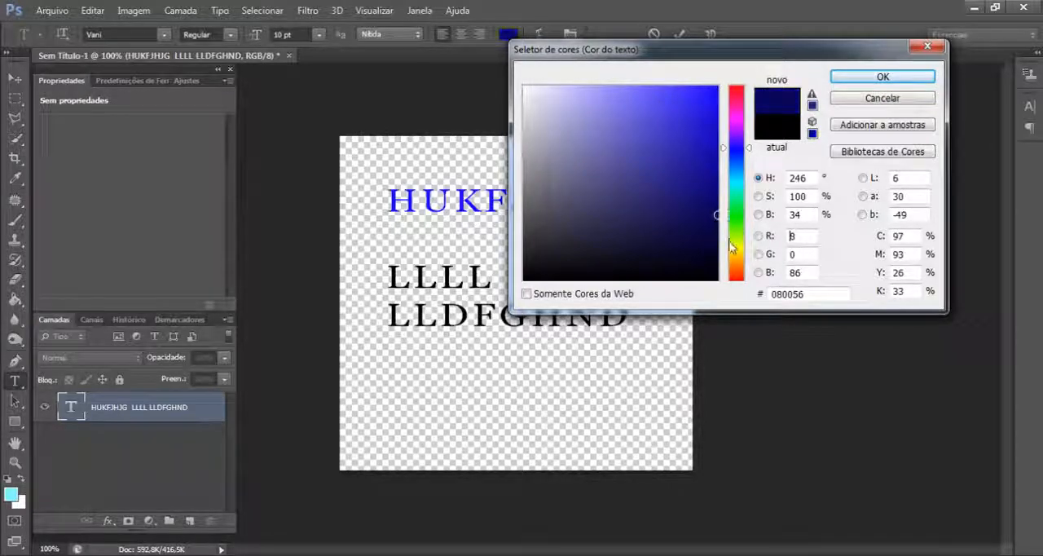
click(714, 174)
click(895, 78)
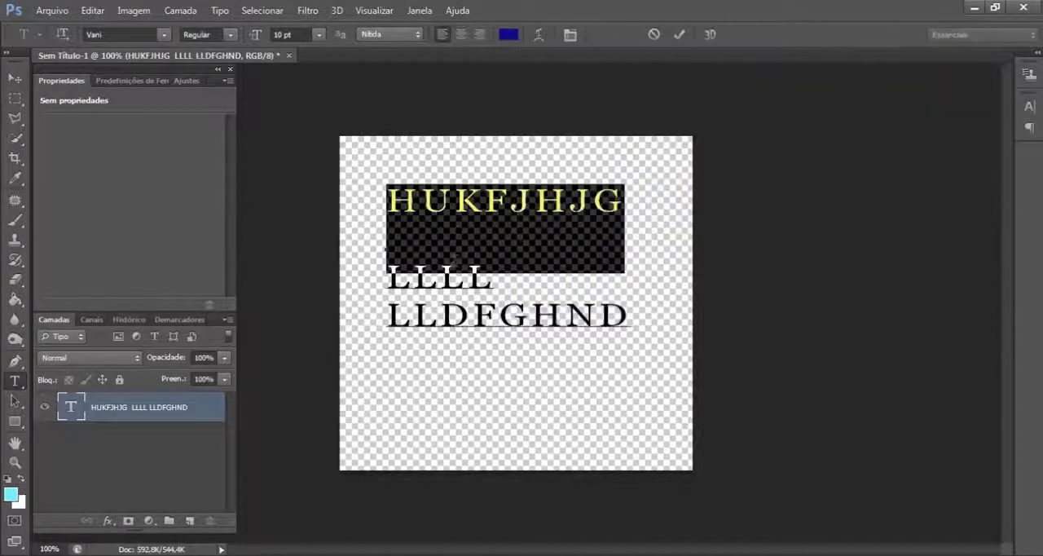
click(454, 261)
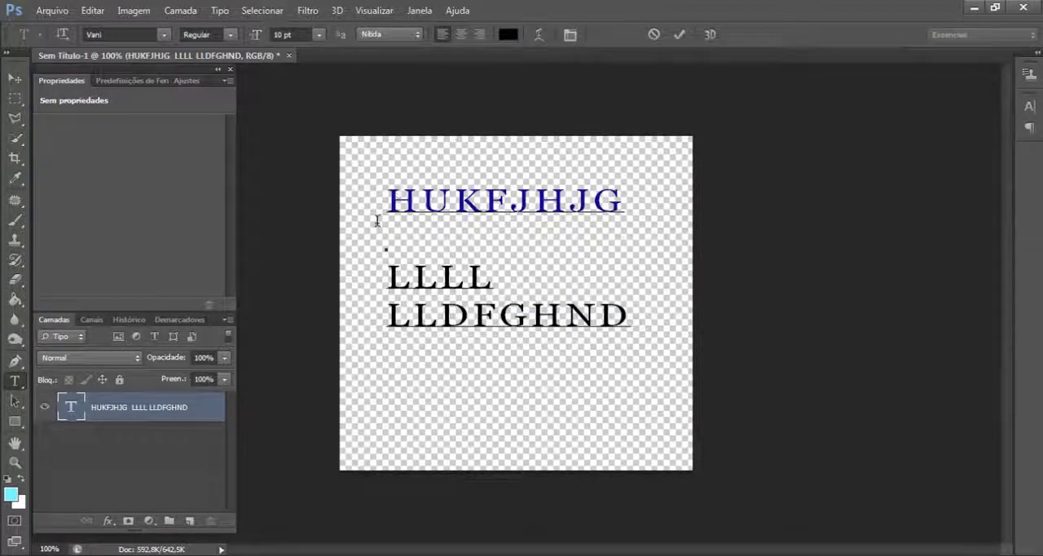
- Select the upper text lines, try centre and right alignment, and set them back to left alignment
drag(379, 221, 643, 314)
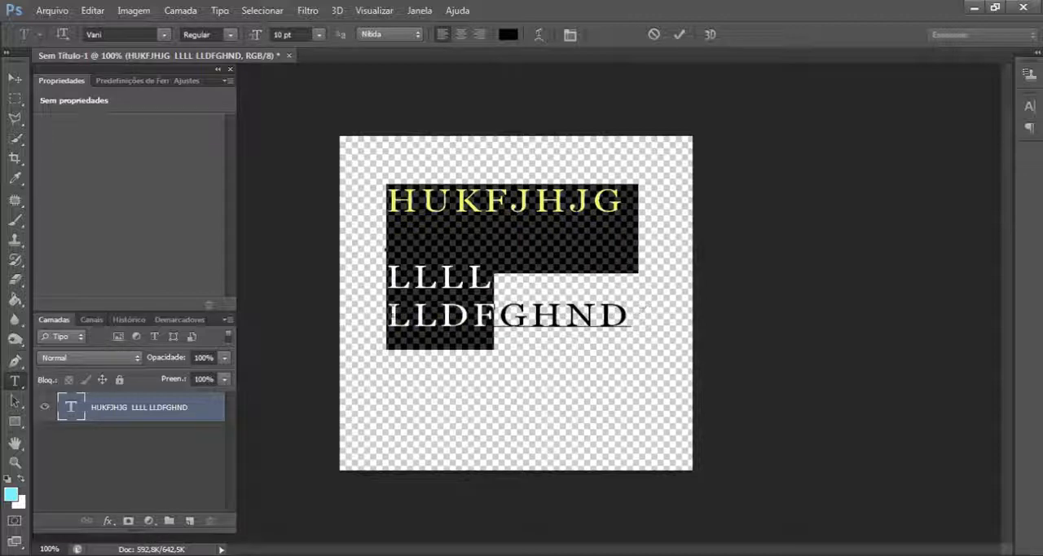
click(511, 296)
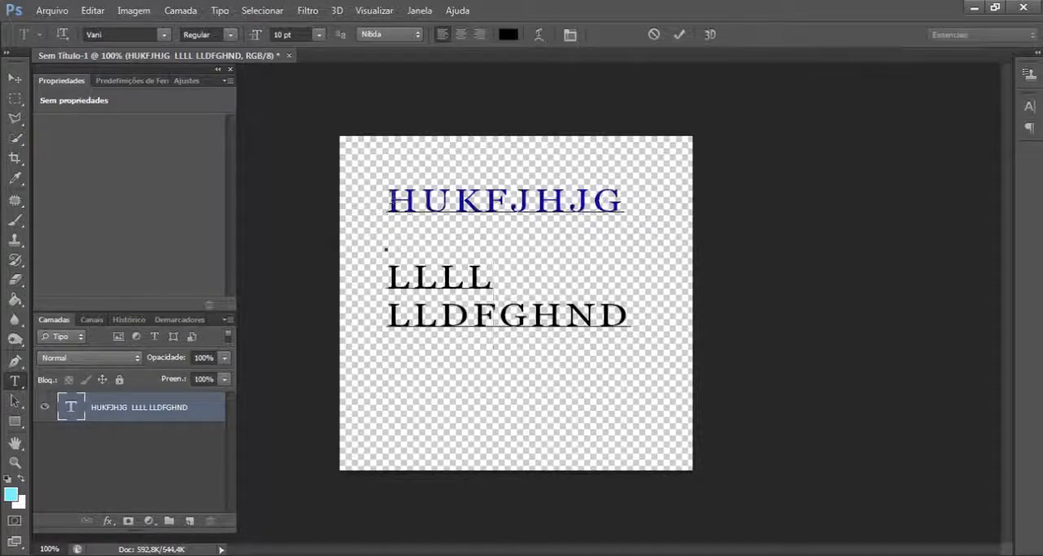
click(389, 201)
drag(389, 201, 628, 318)
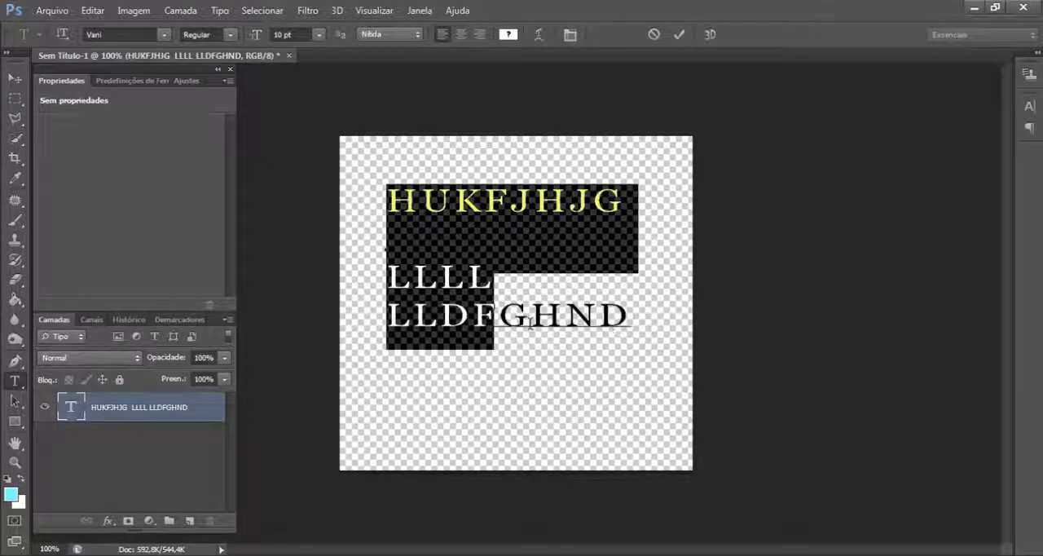
click(515, 234)
drag(389, 201, 632, 323)
click(462, 36)
click(480, 35)
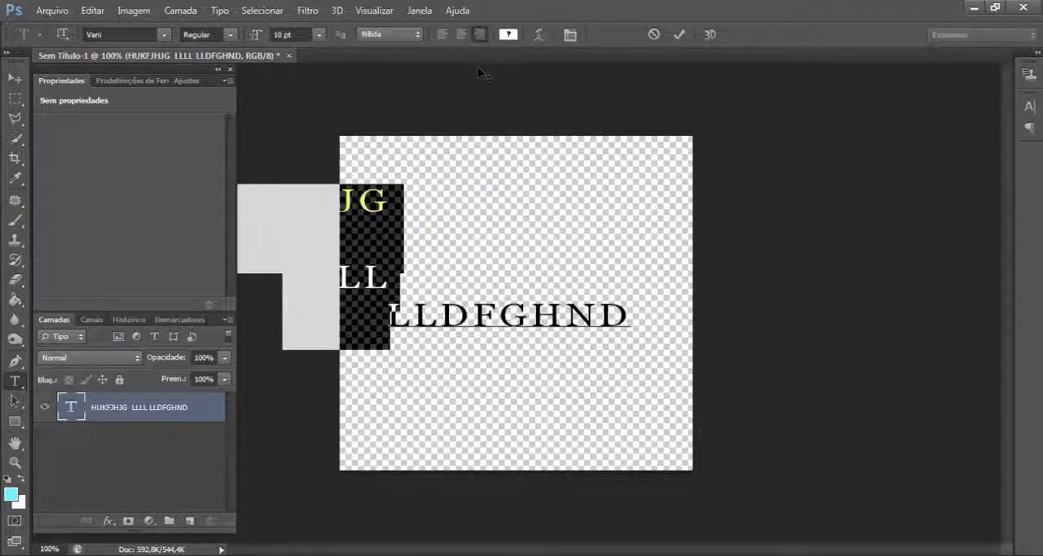
click(441, 35)
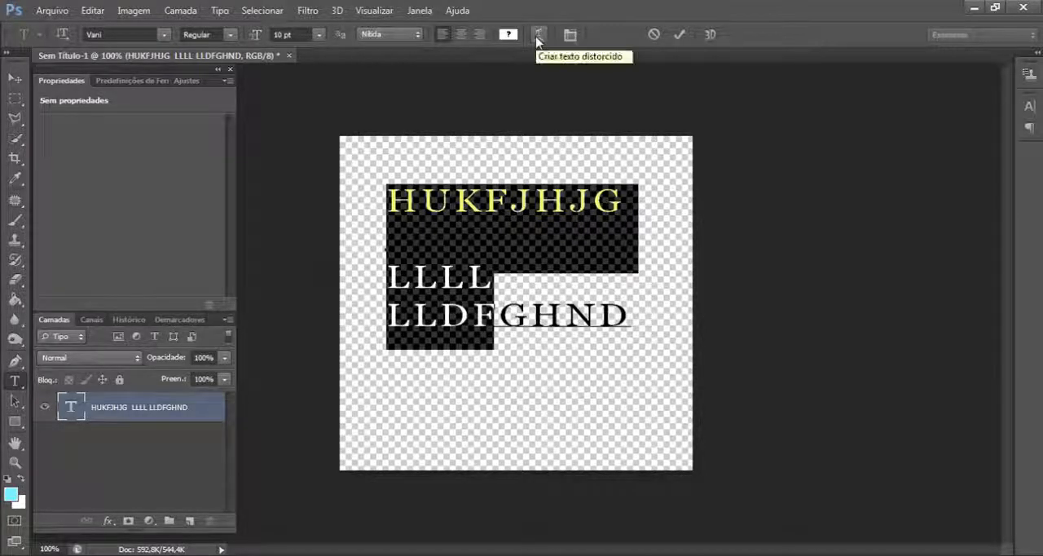
- Delete characters and line breaks until only the single line HUKFJHJGHND remains, and move it fully inside the canvas
click(501, 209)
drag(388, 275, 681, 334)
key(BackSpace)
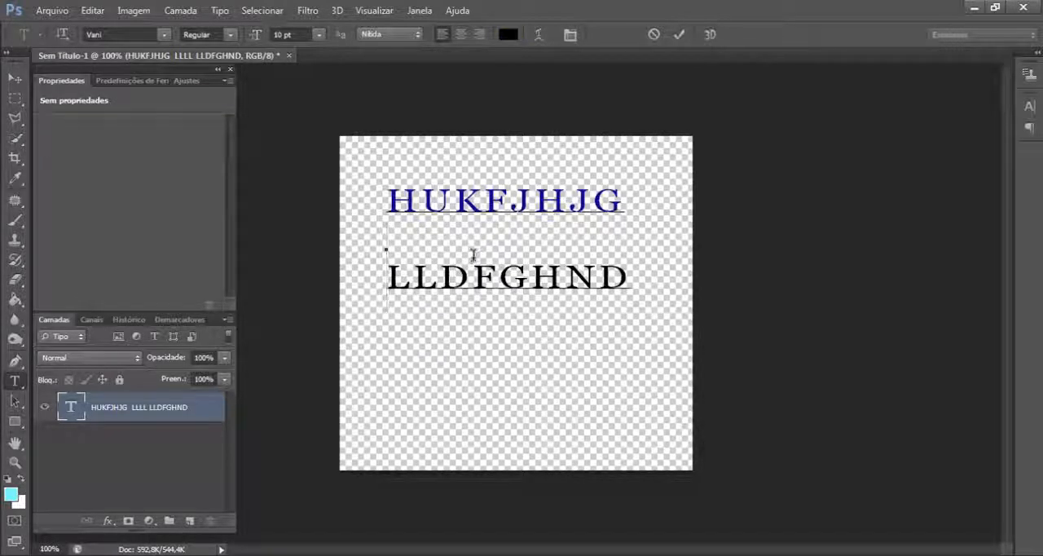
key(Delete)
key(Delete)
key(Delete)
key(BackSpace)
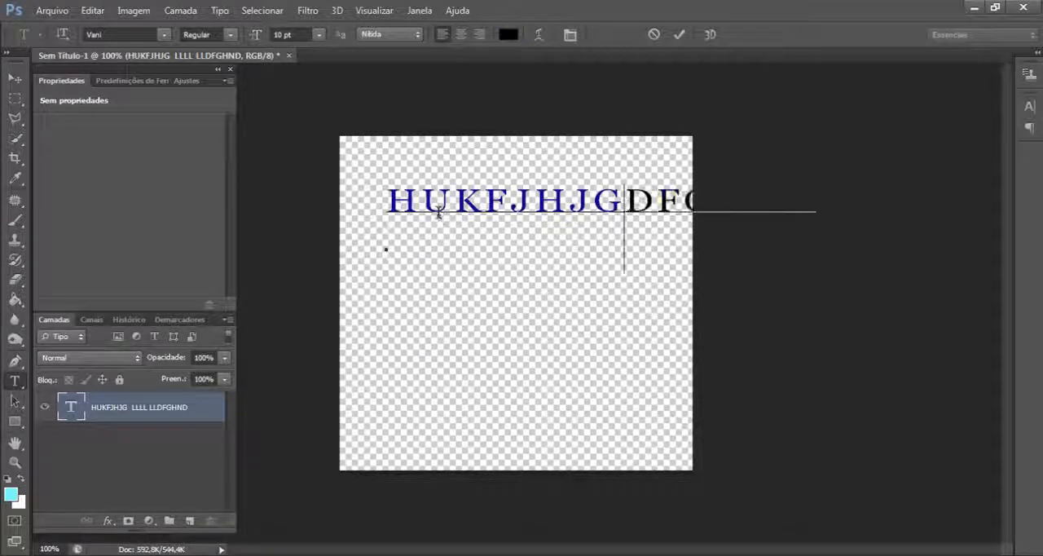
key(Delete)
key(Delete)
key(Delete)
click(16, 84)
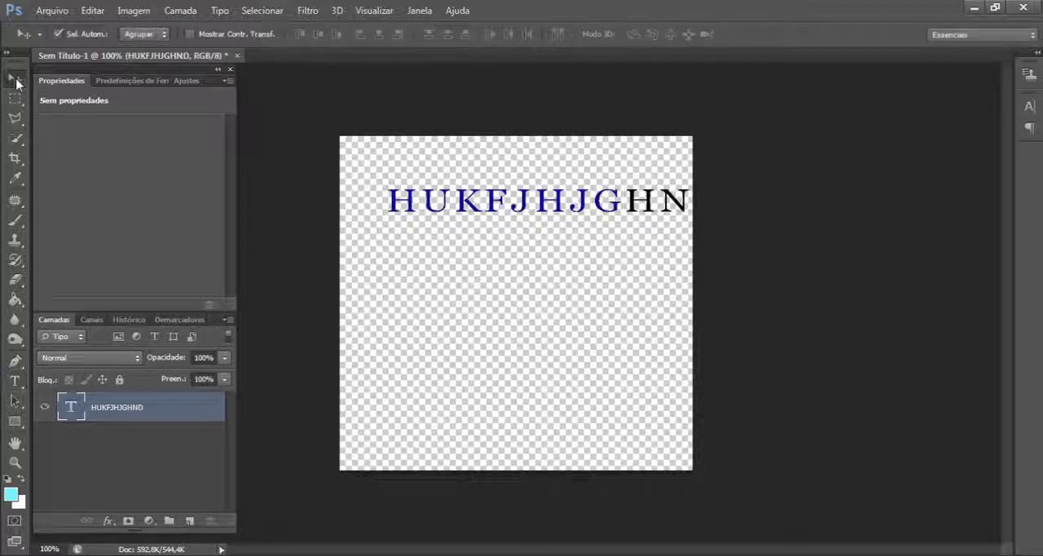
drag(606, 204, 548, 248)
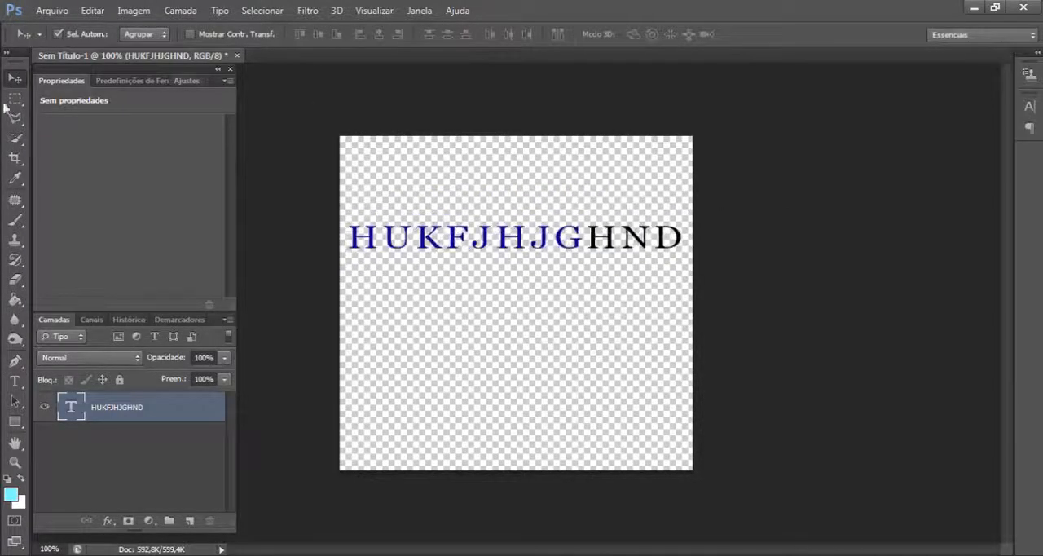
- Review the Warp Text options for the text layer and close them without applying a style
click(15, 381)
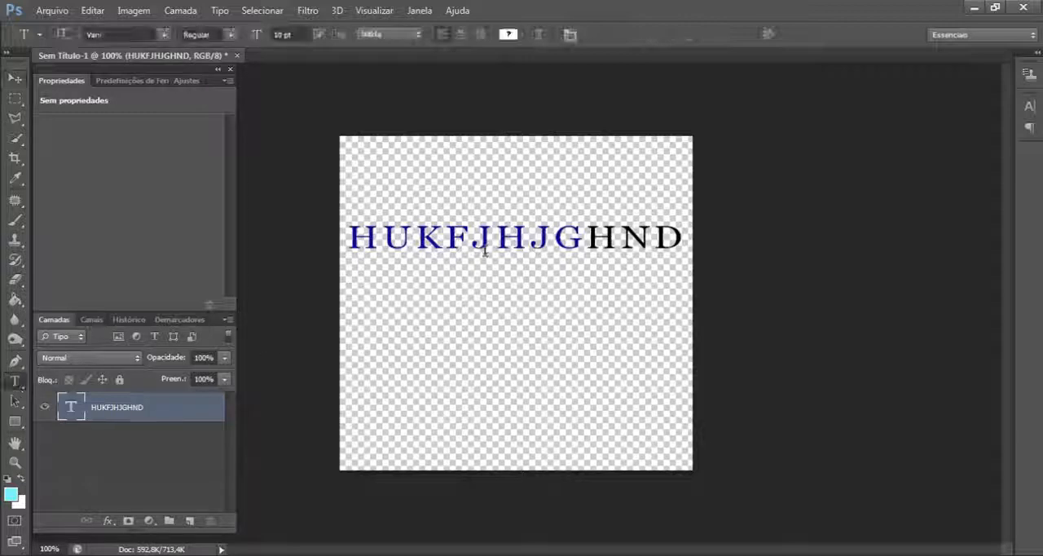
click(540, 35)
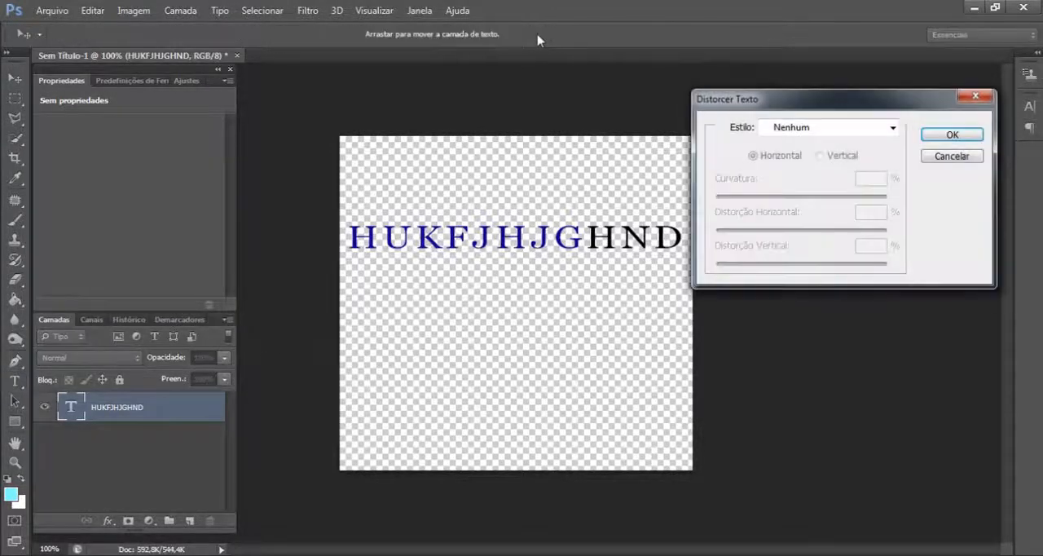
click(981, 157)
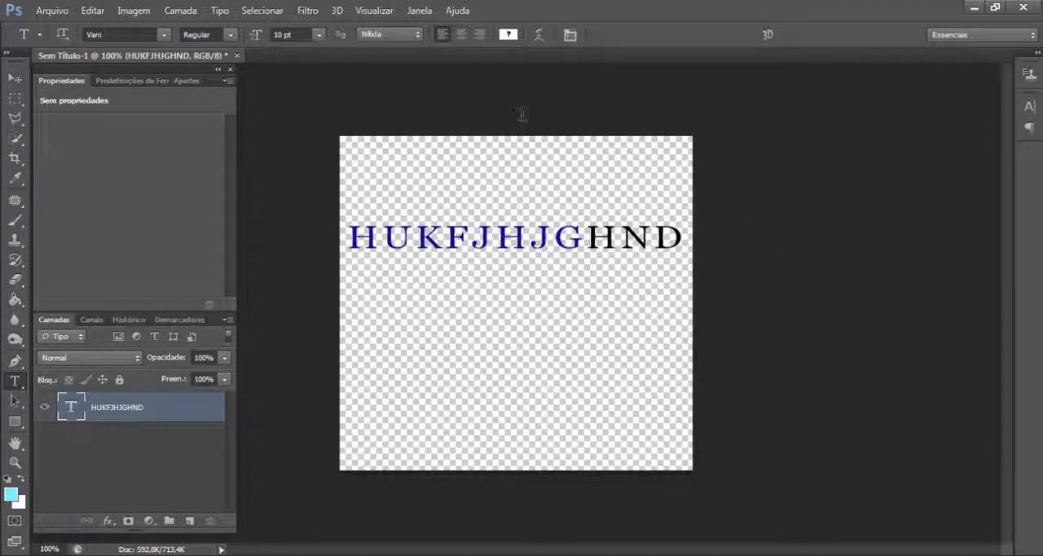
- Open the Warp Text options for the text layer and apply the Peixe style, keeping the dialog clear of the text
click(540, 39)
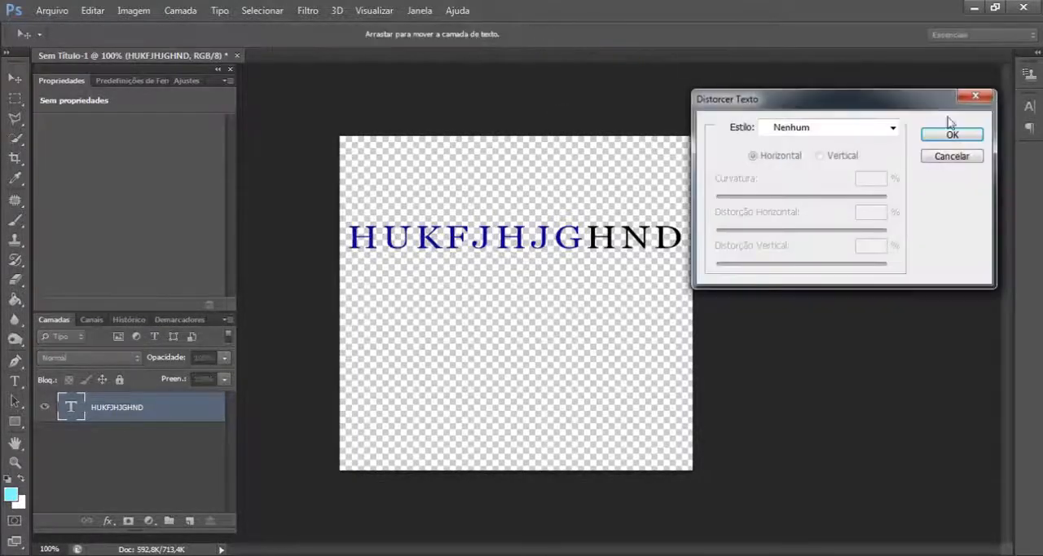
drag(739, 99, 792, 64)
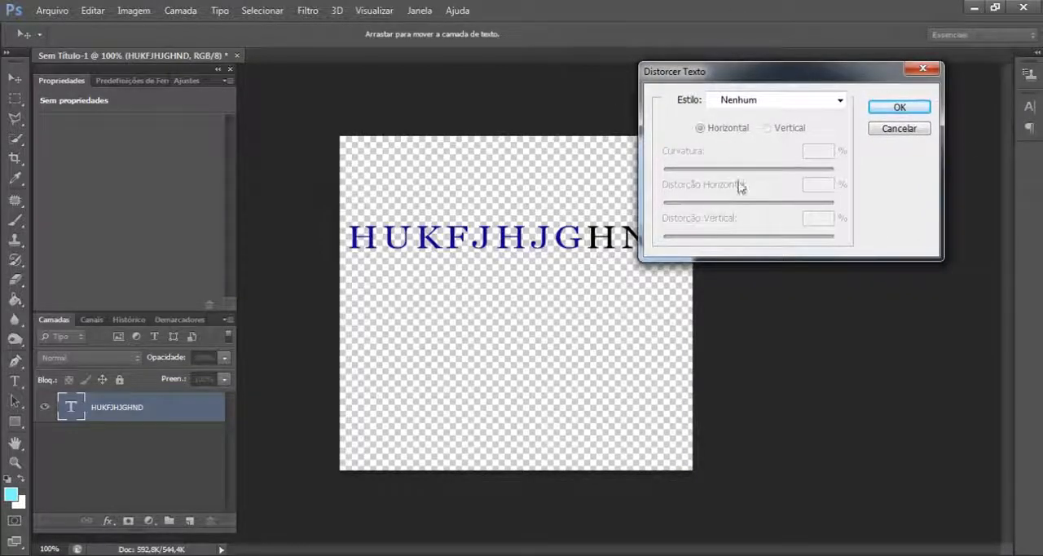
click(839, 101)
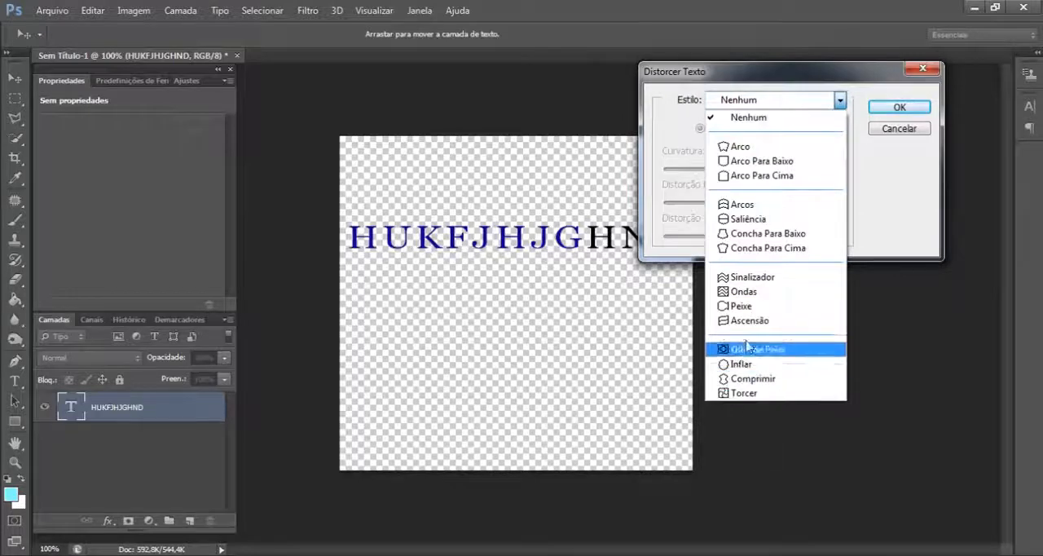
click(748, 307)
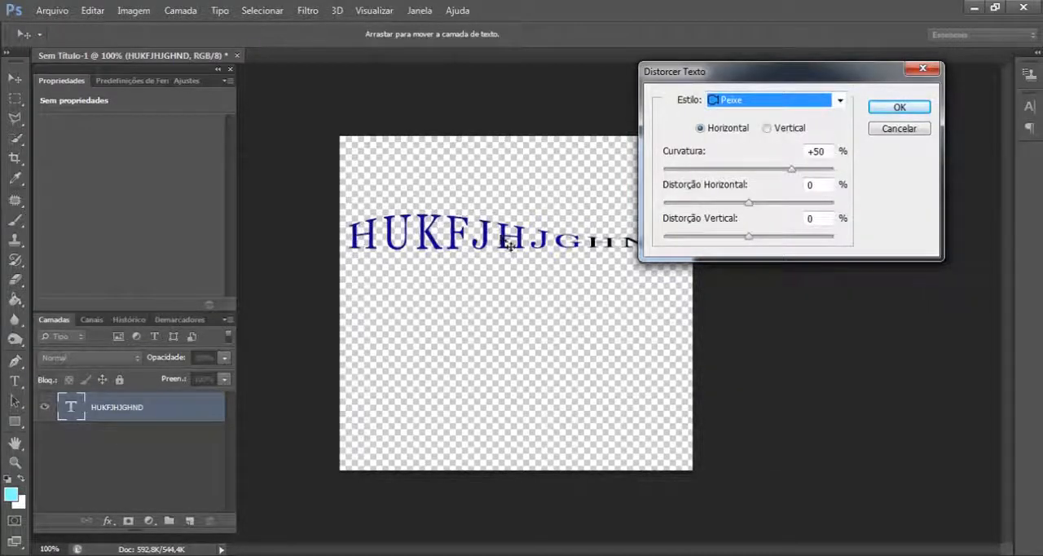
drag(725, 78, 789, 71)
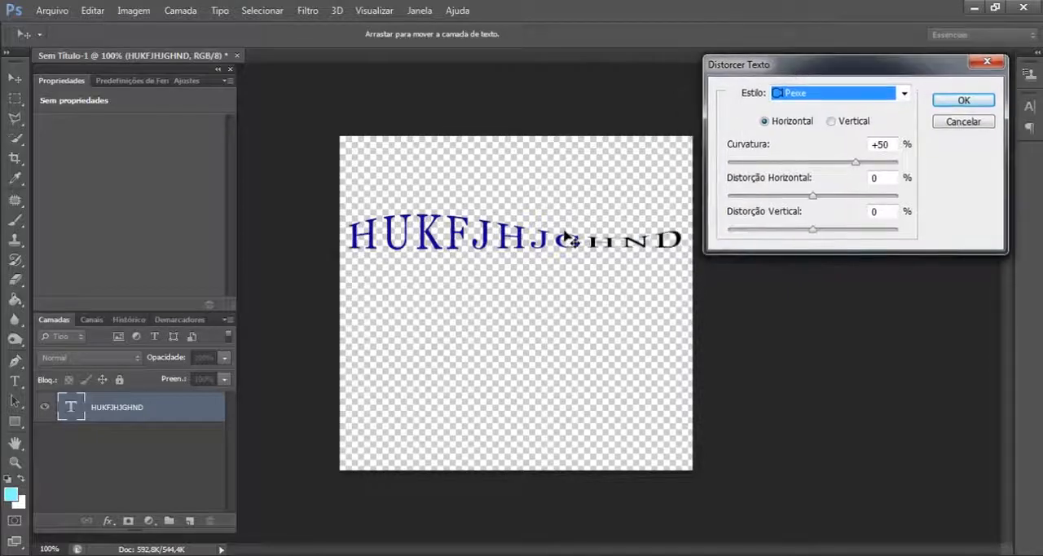
- Adjust the Peixe warp to a bend of +20%, horizontal distortion of -36% and vertical distortion of +6%
drag(786, 163, 835, 163)
key(Tab)
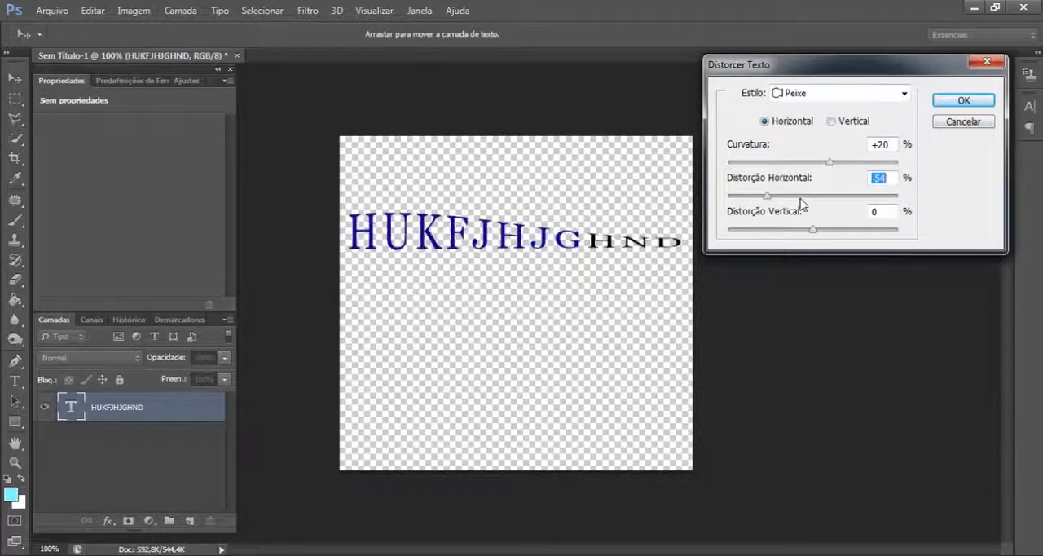
key(Up)
key(Up)
key(Up)
key(Up)
key(Up)
click(742, 232)
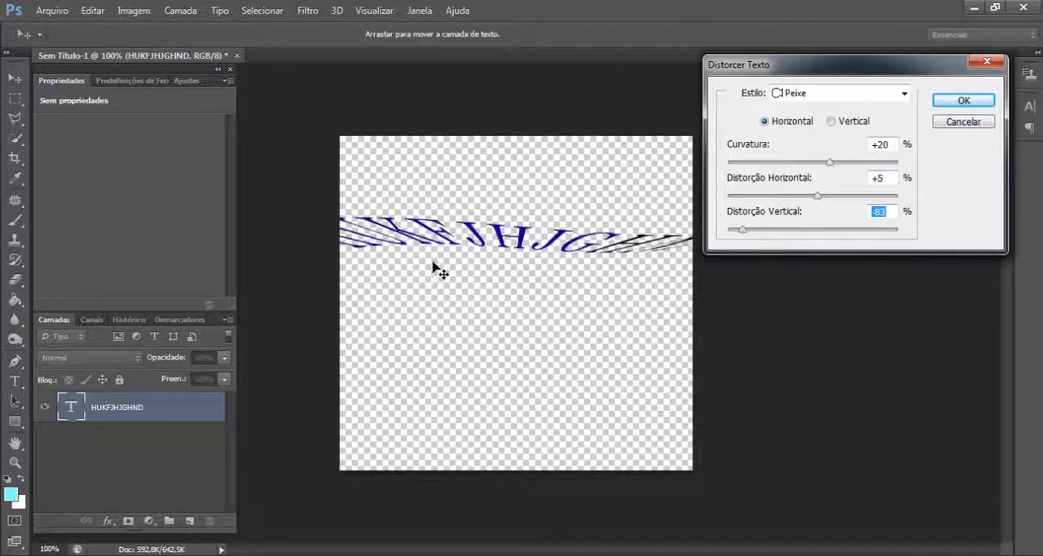
click(806, 231)
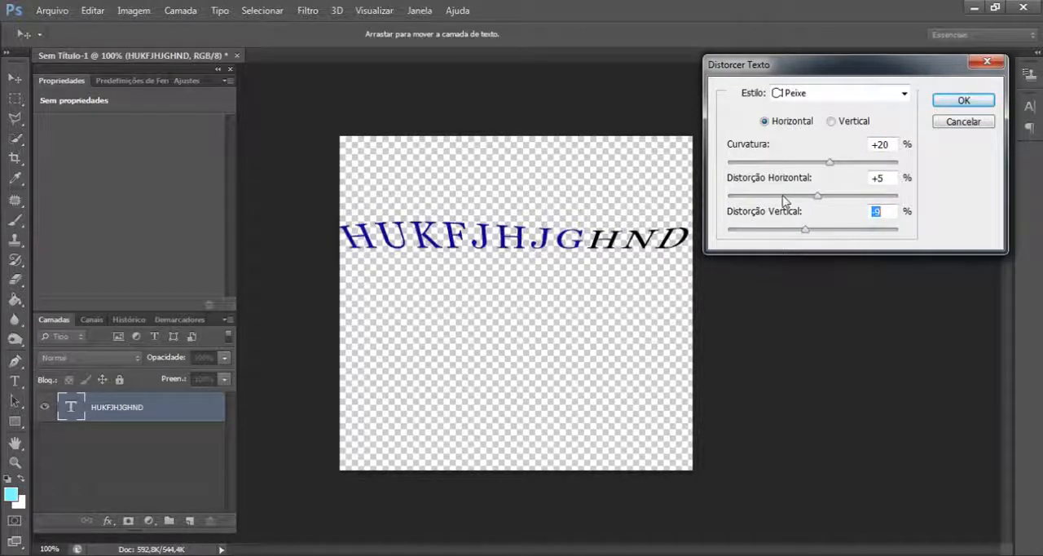
click(782, 197)
click(819, 231)
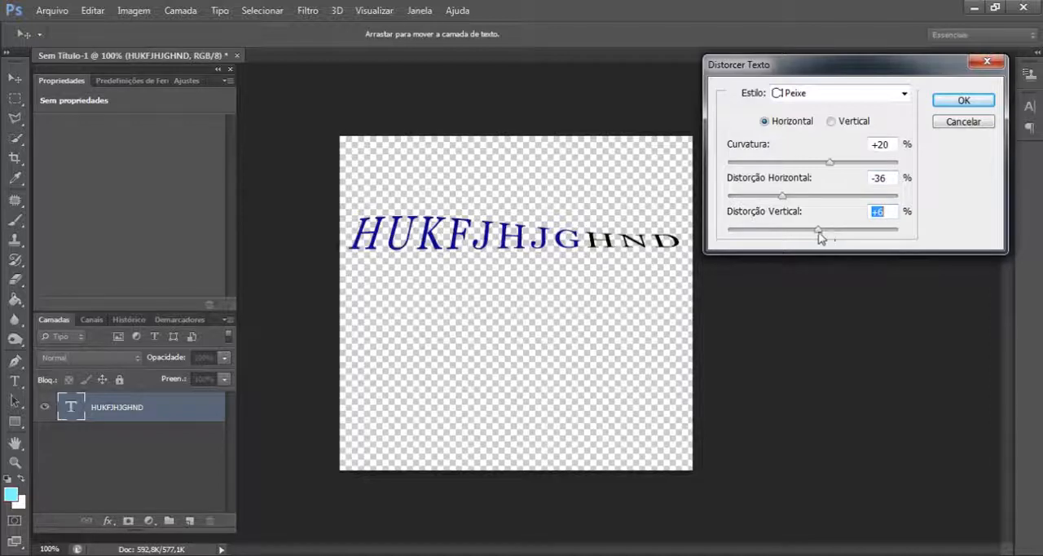
- Change the warp style to Arco Para Baixo with a horizontal distortion of +10% and a bend of +58%
click(833, 98)
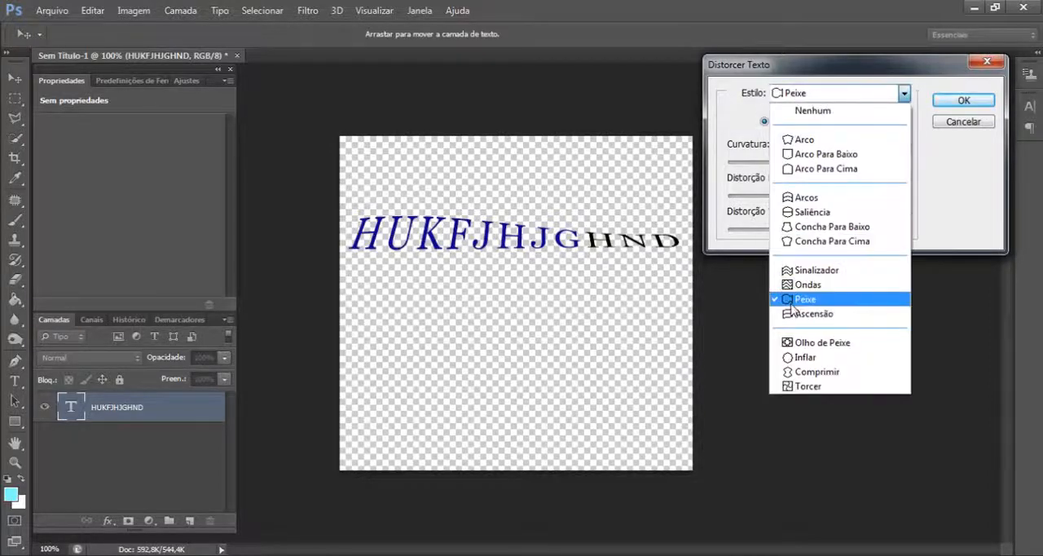
click(818, 155)
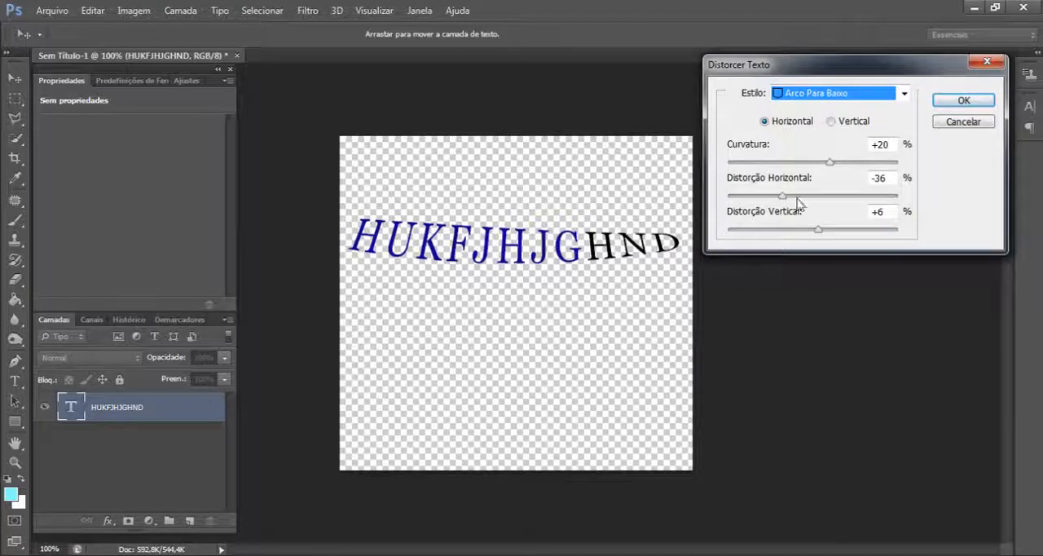
click(822, 196)
click(861, 162)
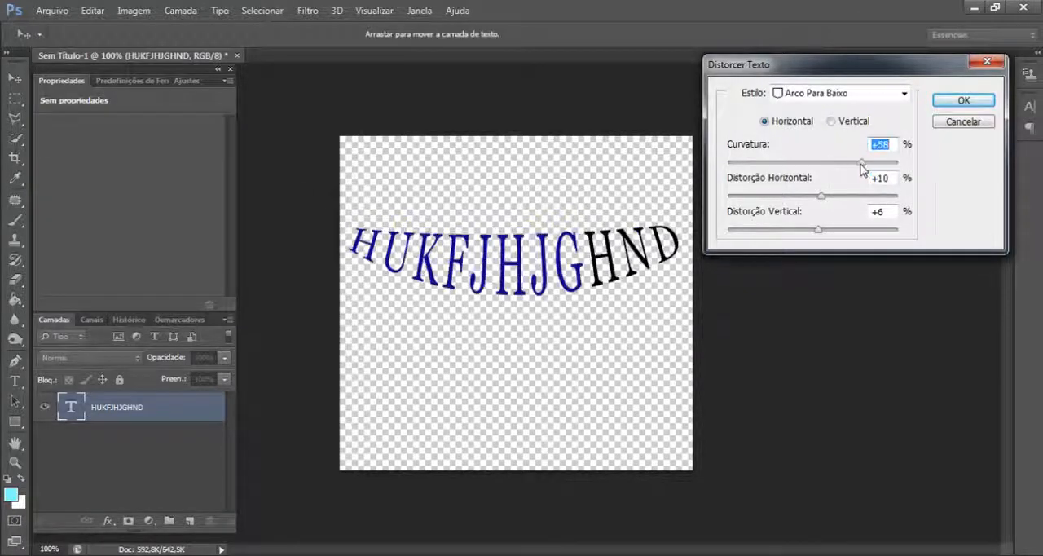
- Switch the warp style to Arco and apply it to the text
click(830, 98)
click(815, 135)
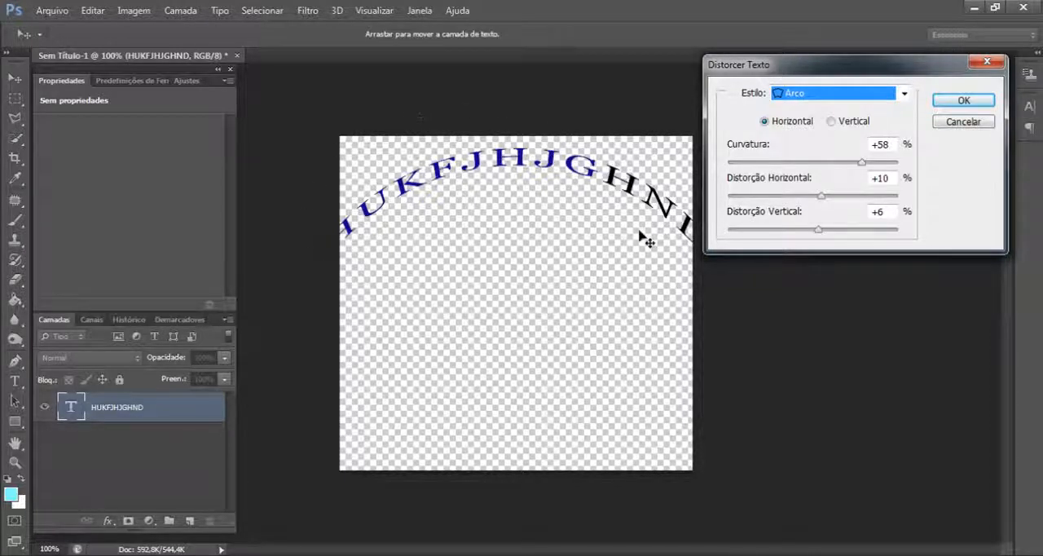
click(966, 105)
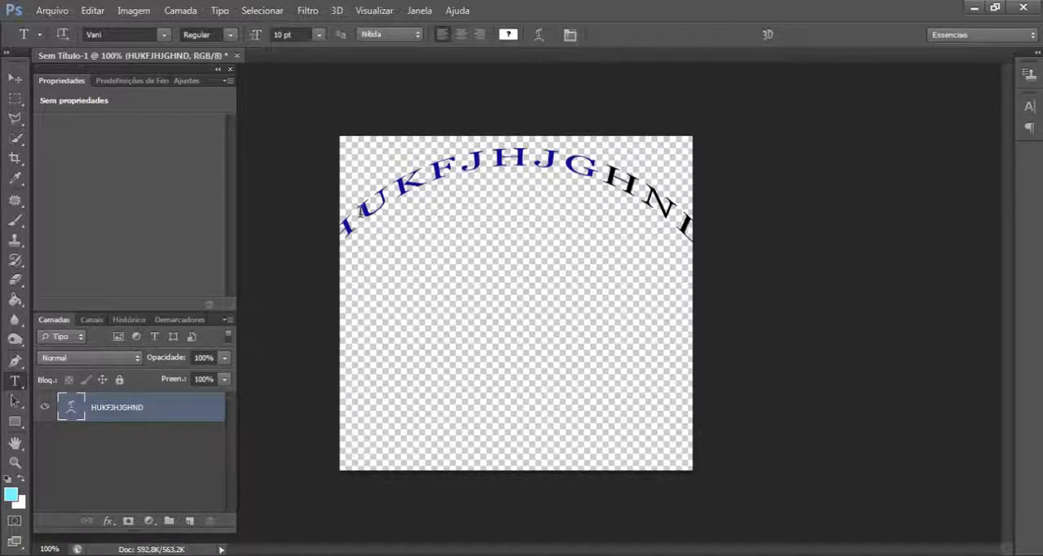
- Select the letters of the arched text and review the available font styles and font families without changing them
drag(384, 186, 705, 245)
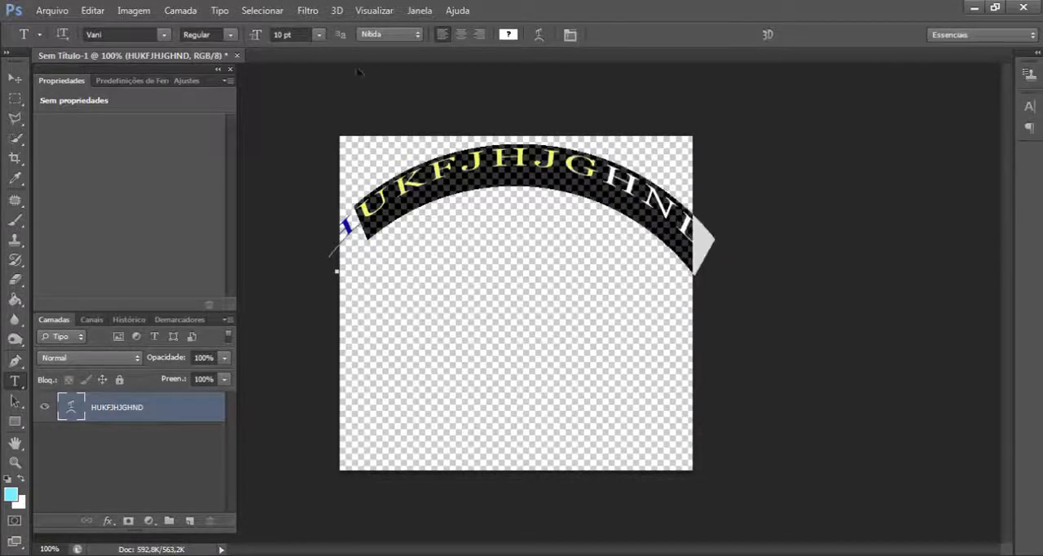
click(231, 35)
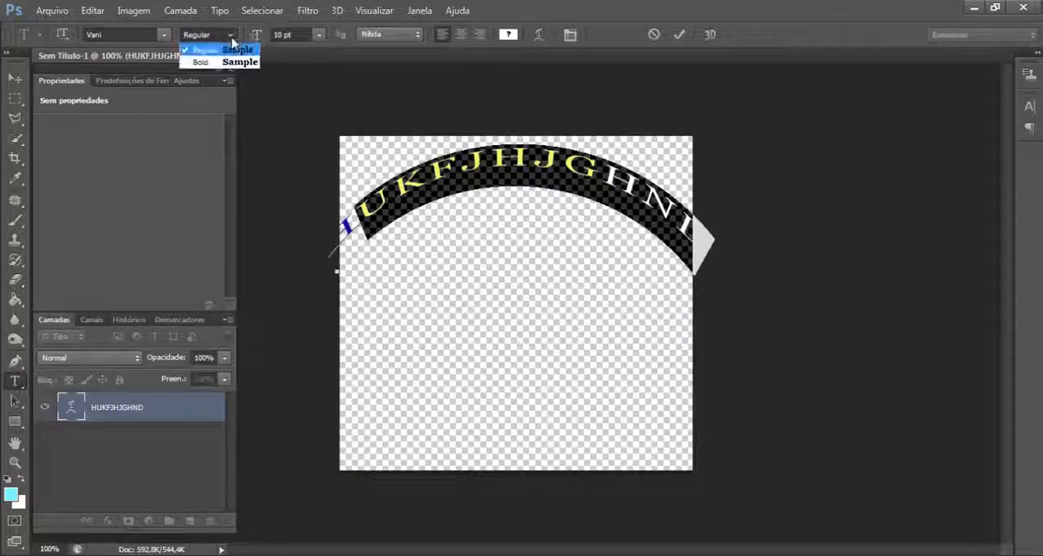
click(164, 36)
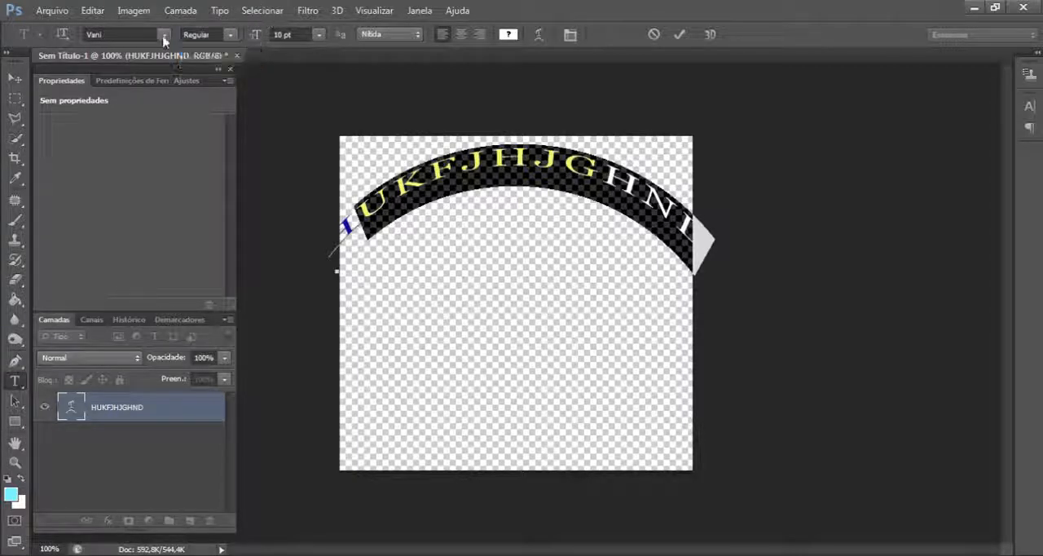
click(164, 35)
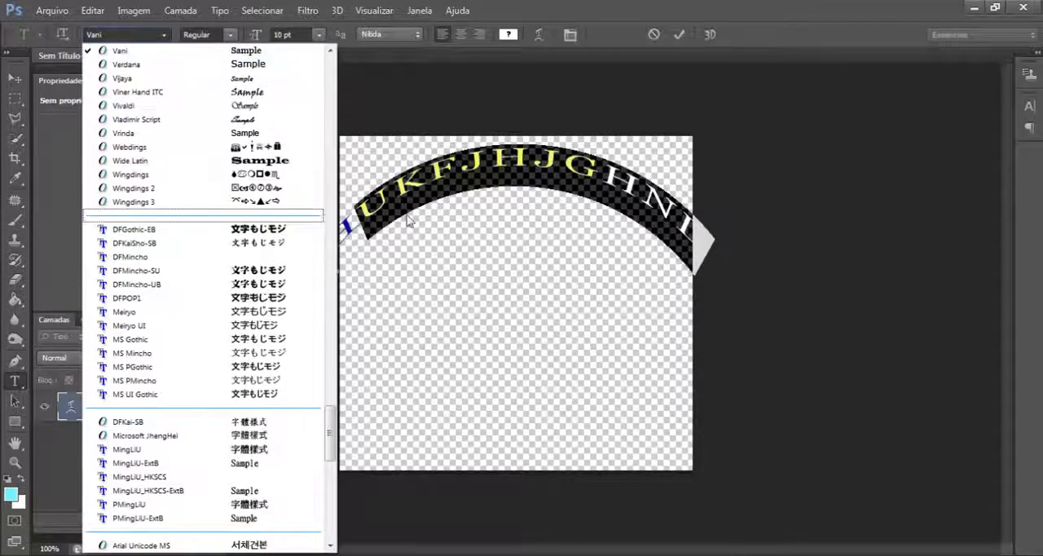
click(61, 38)
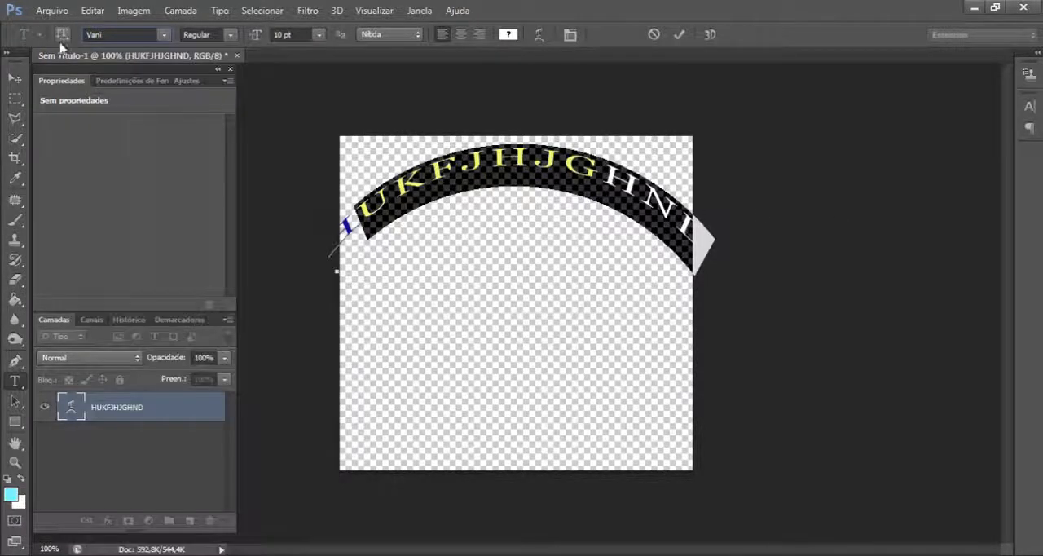
- Try the vertical orientation on the arched text, set it back to horizontal, and leave text editing with the Move tool
click(66, 36)
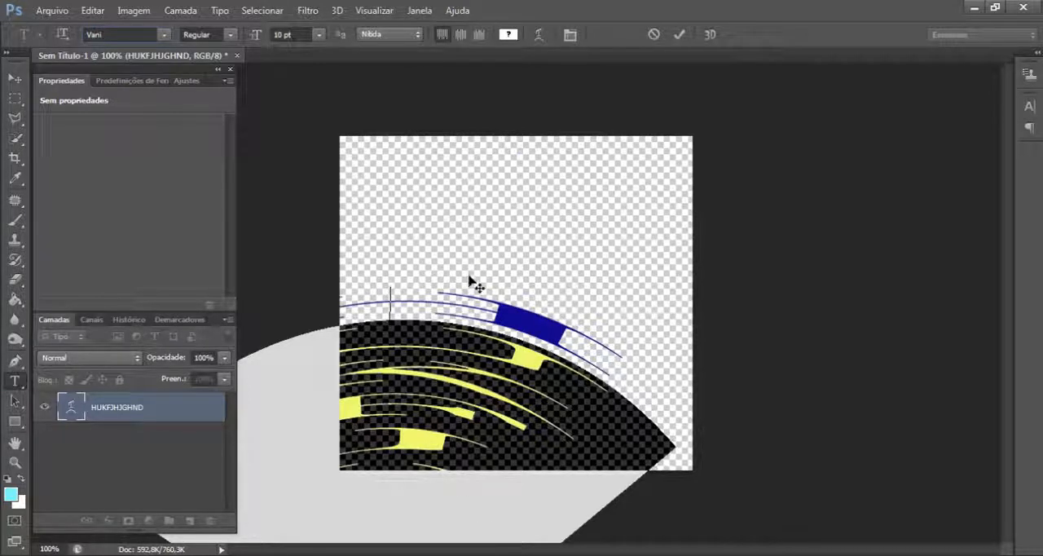
click(62, 34)
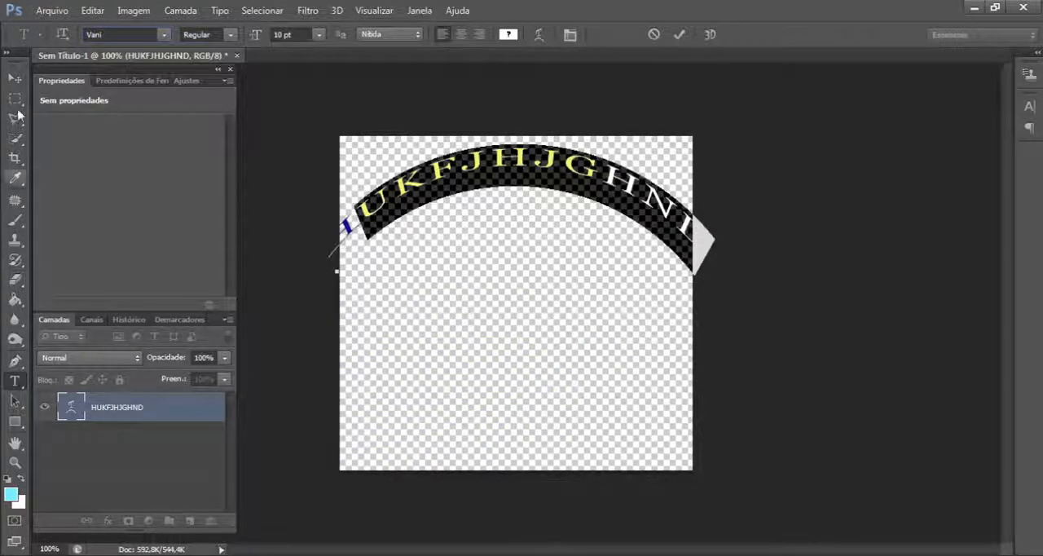
click(14, 78)
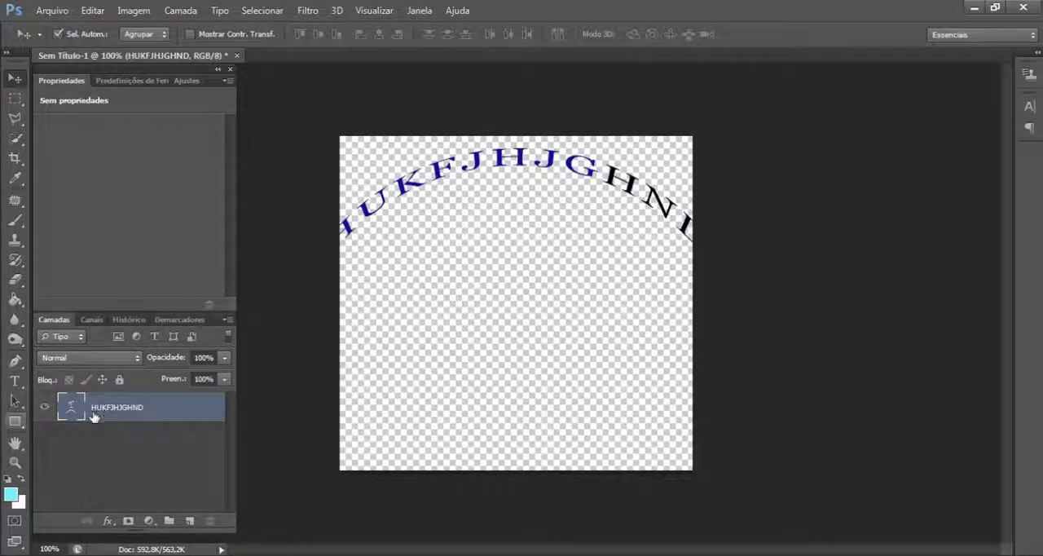
- Rename the HUKFJHJGHND text layer as TEXTO
double_click(119, 408)
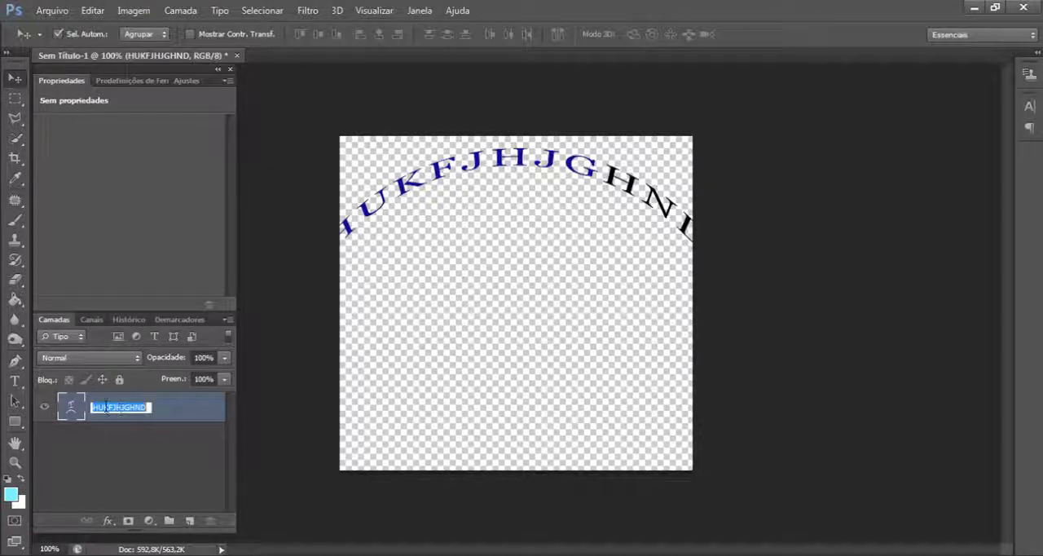
text(TEXTO)
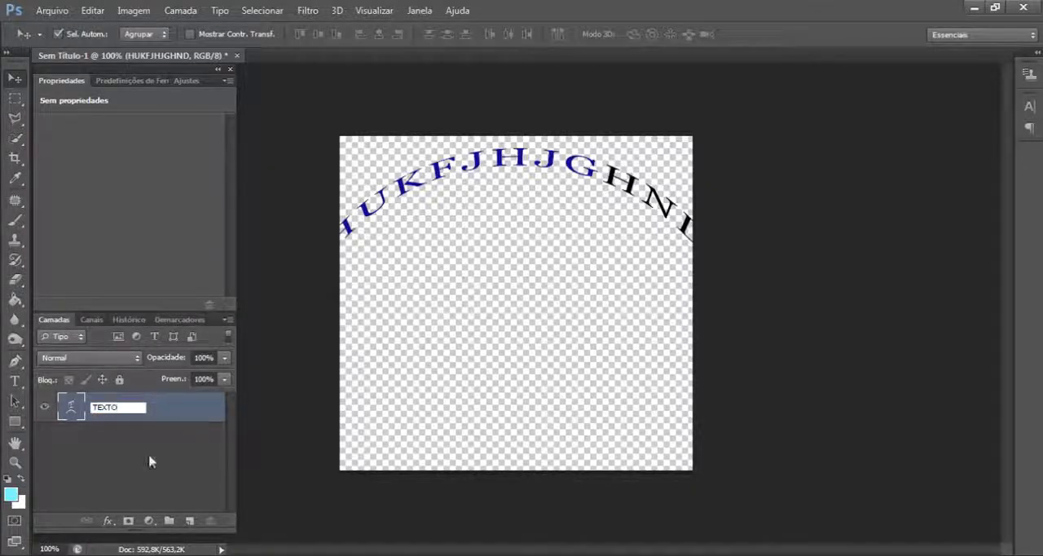
click(103, 461)
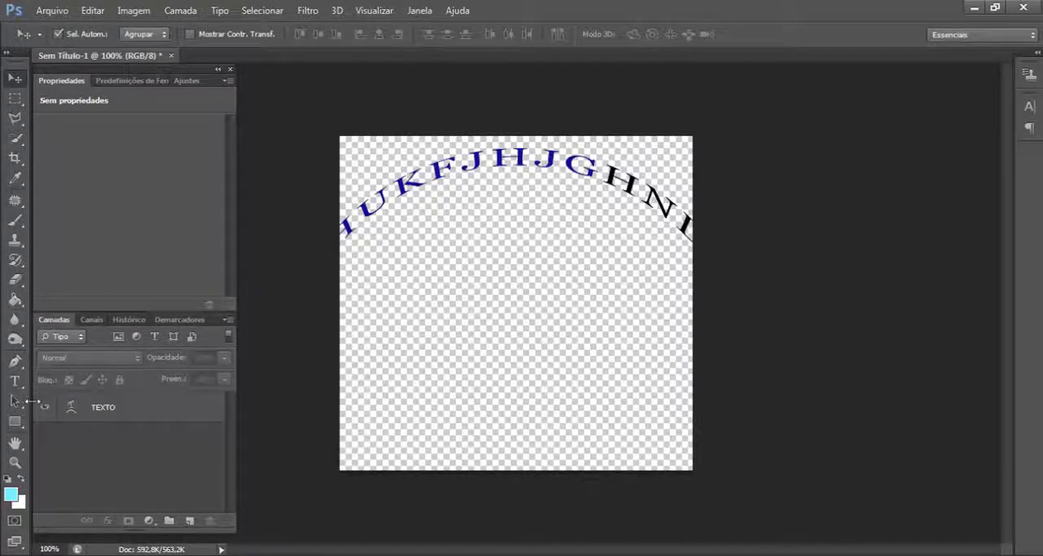
double_click(104, 410)
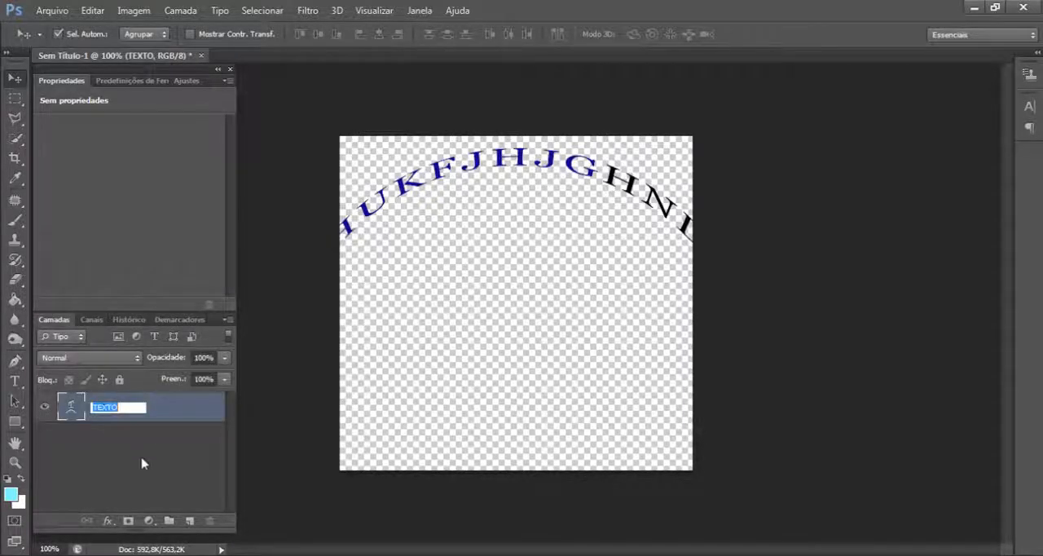
click(121, 434)
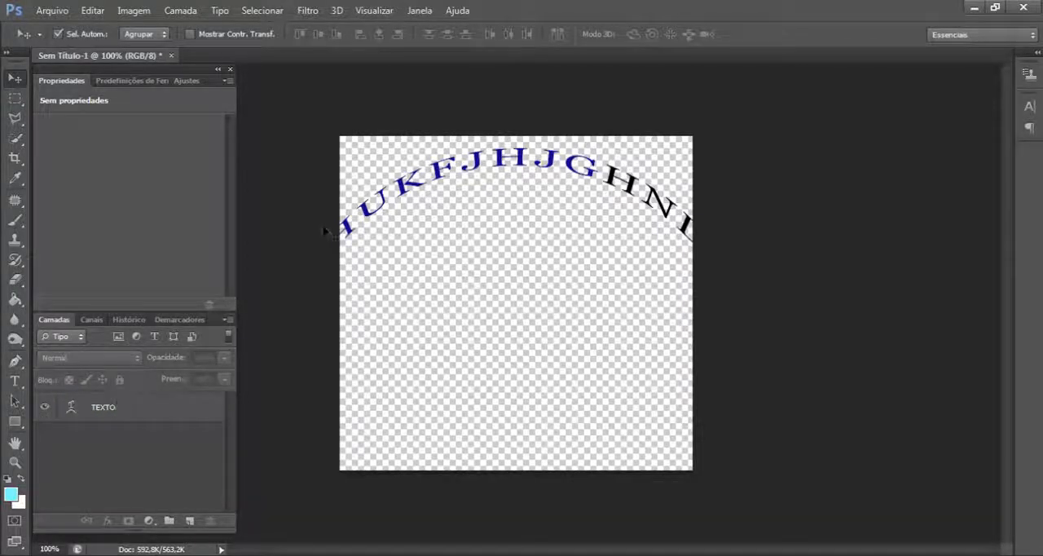
- Create a new layer named CAMADA 2 with no colour label, Normal mode and 100% opacity
click(181, 12)
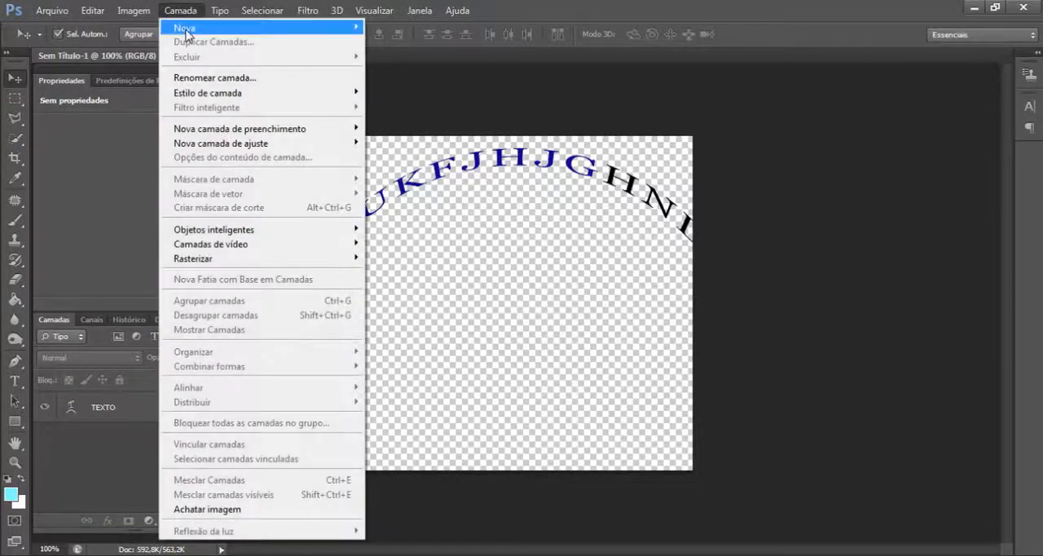
mouse_move(189, 29)
click(396, 27)
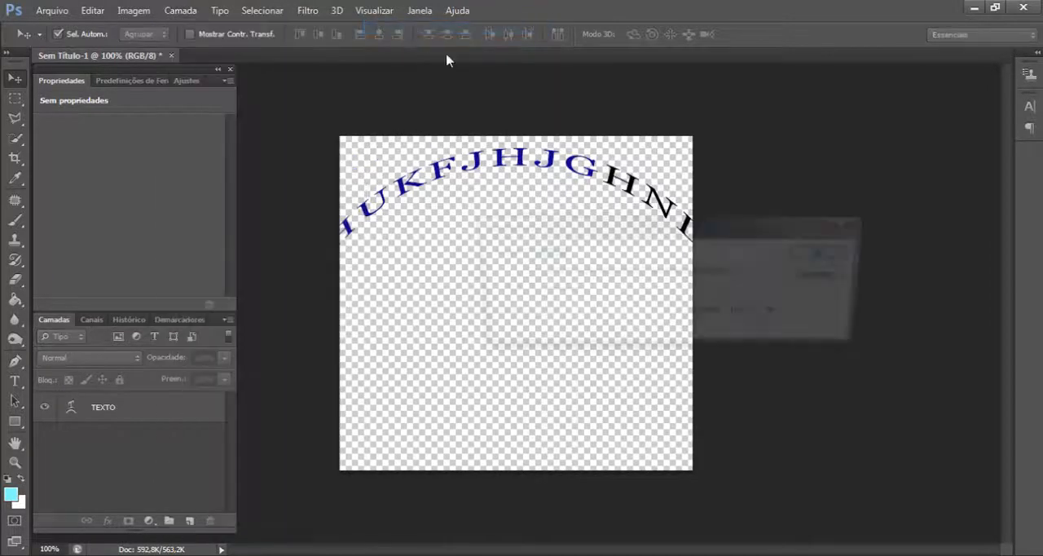
text(CAMADA 2)
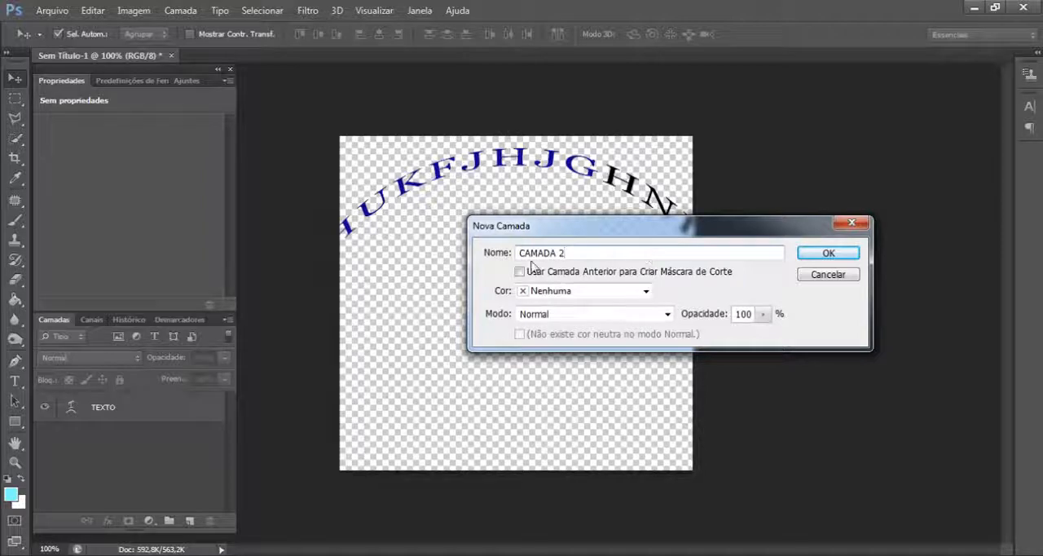
click(839, 252)
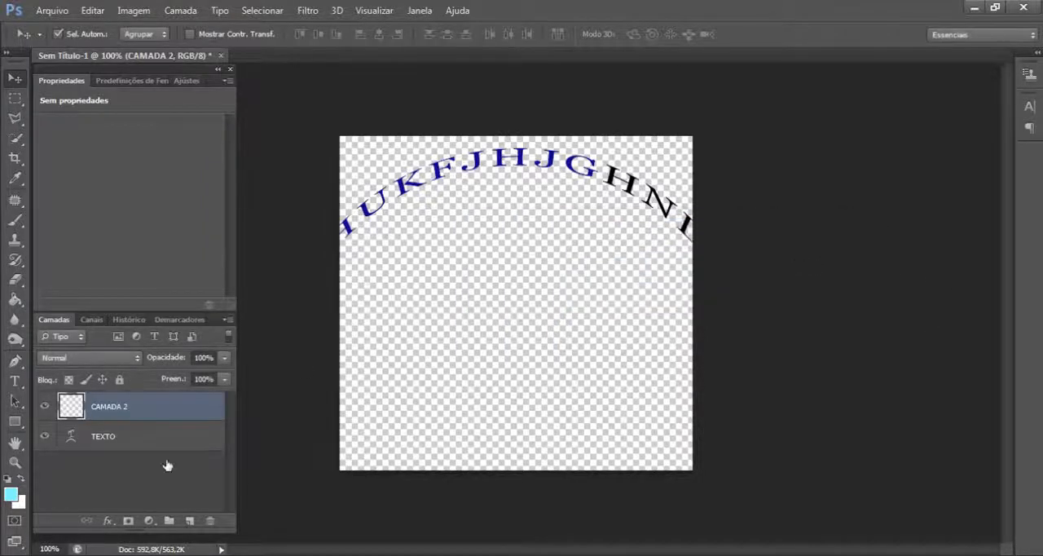
- Select the CAMADA 2 layer and add the light-blue text EDGHTR below the arched text with the Type tool
click(92, 440)
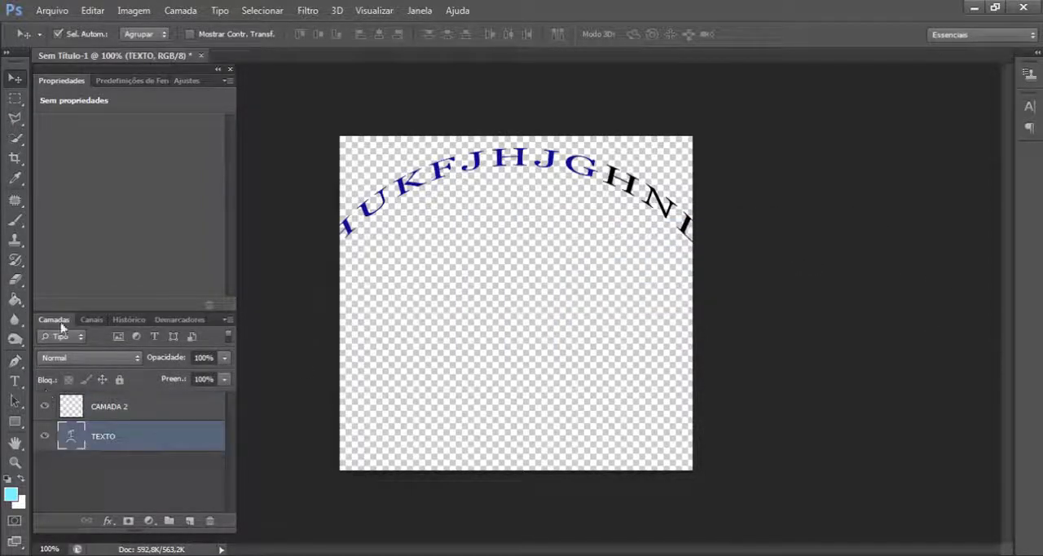
click(109, 406)
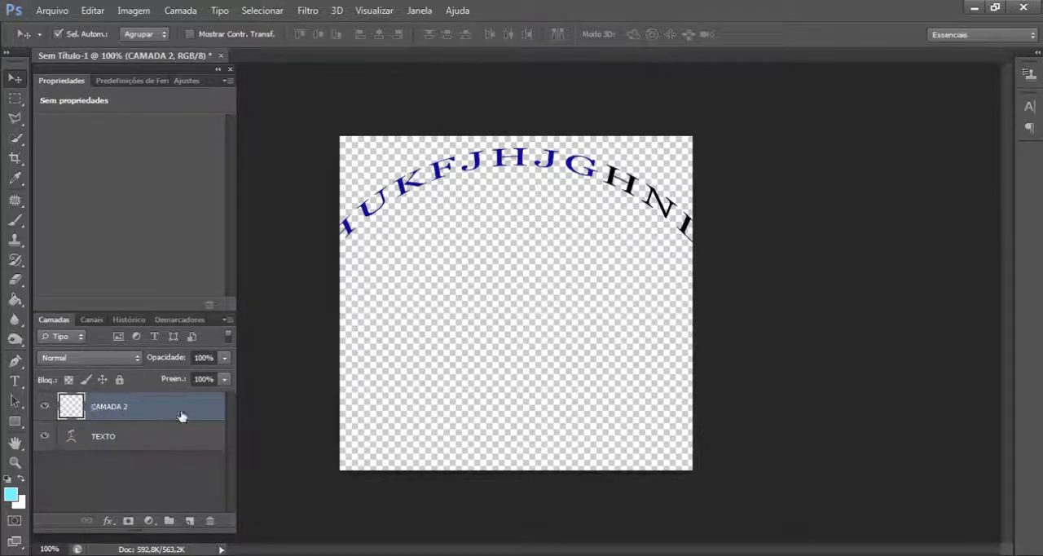
click(15, 380)
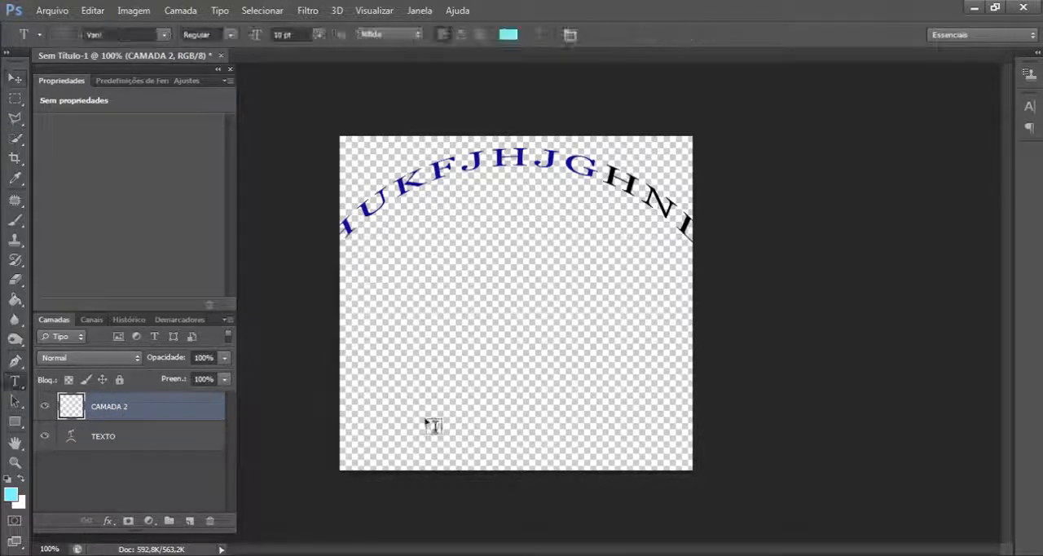
click(417, 311)
text(EDGHTR)
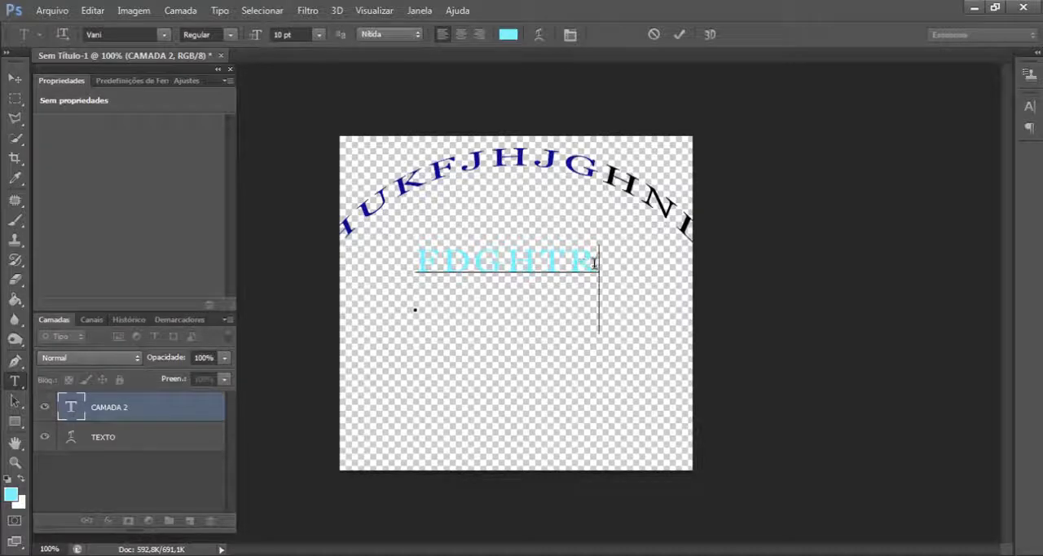
- Recolour the whole FDGHTR text to black (000000), leave text editing with the Move tool, and deselect the layer
drag(595, 262, 405, 266)
click(511, 37)
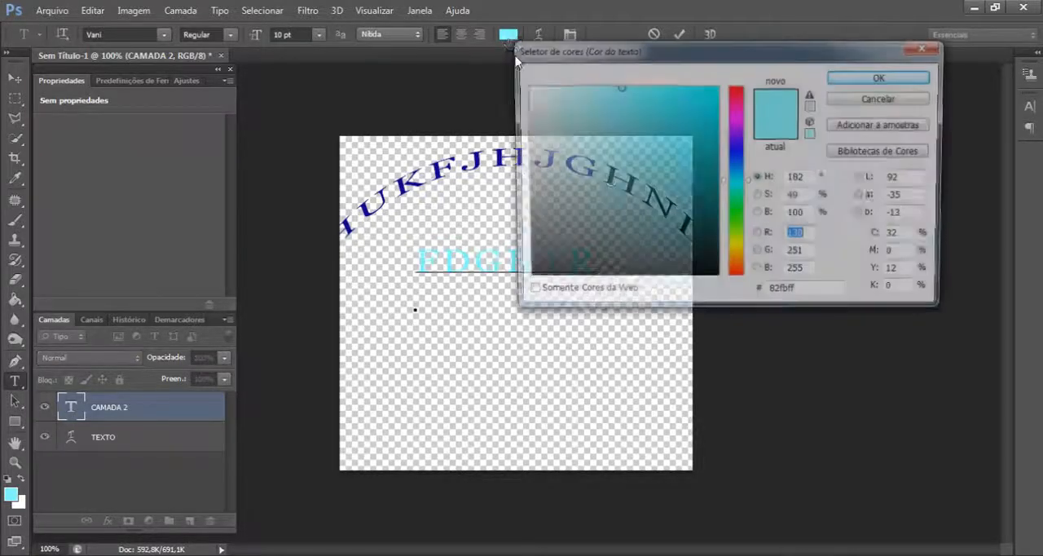
drag(614, 181, 718, 281)
click(882, 77)
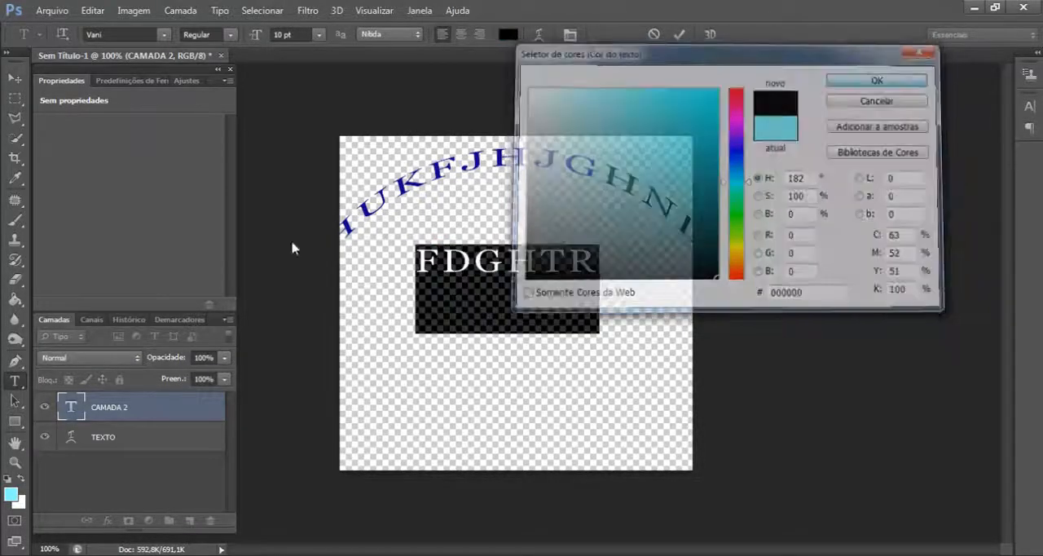
click(14, 78)
click(607, 340)
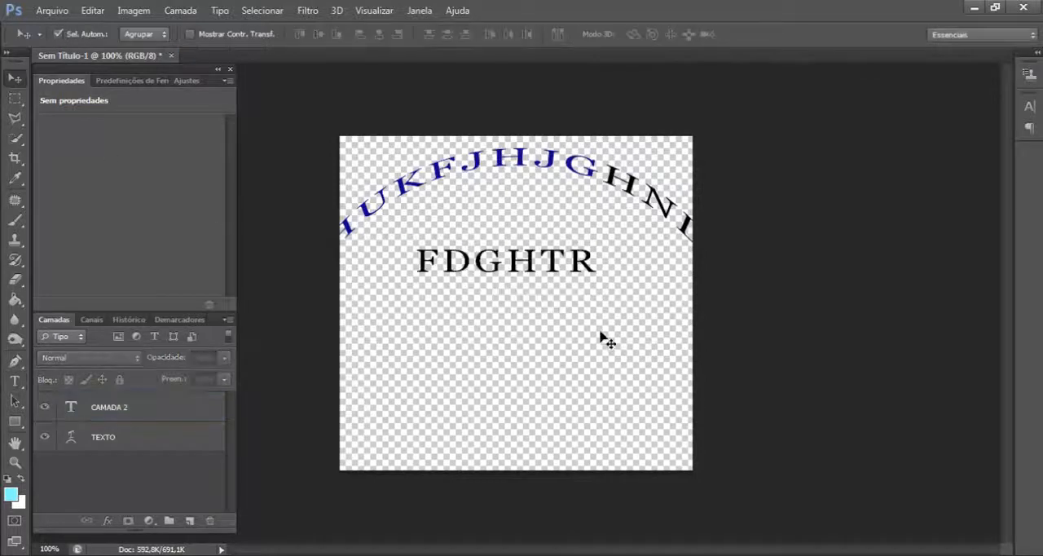
- Move the CAMADA 2 text to the lower part of the canvas and shift the arched TEXTO text slightly down and right
click(105, 438)
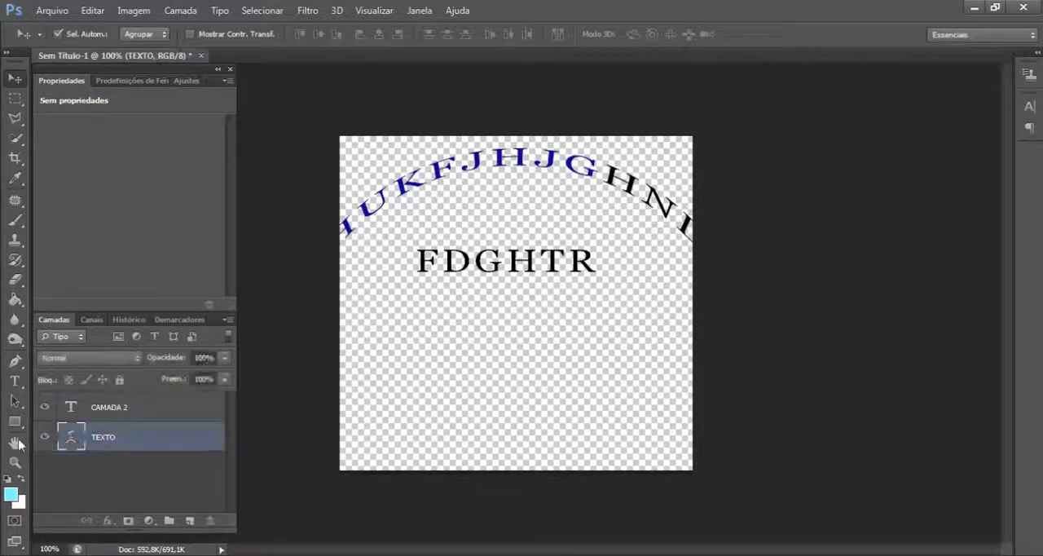
click(137, 410)
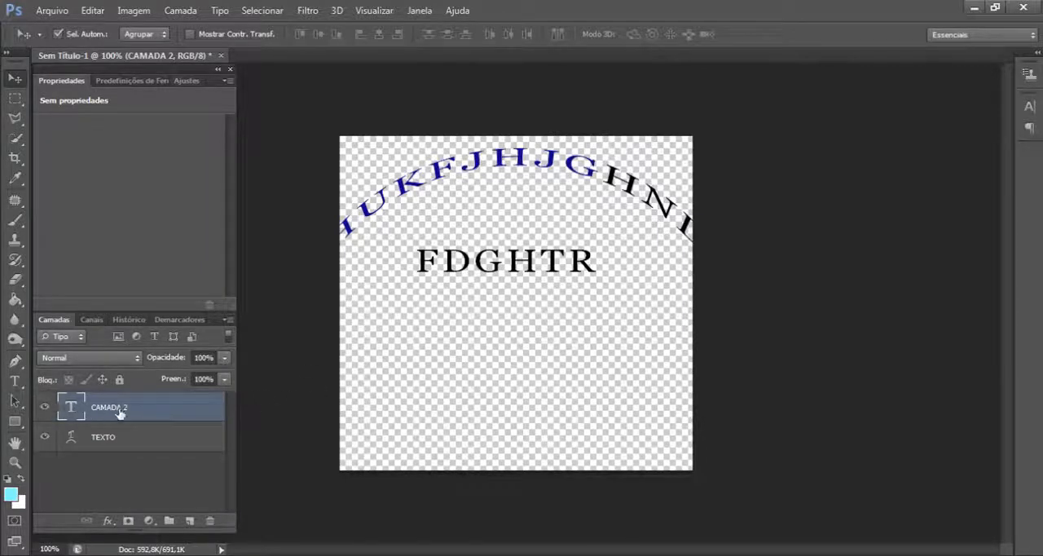
drag(531, 263, 491, 419)
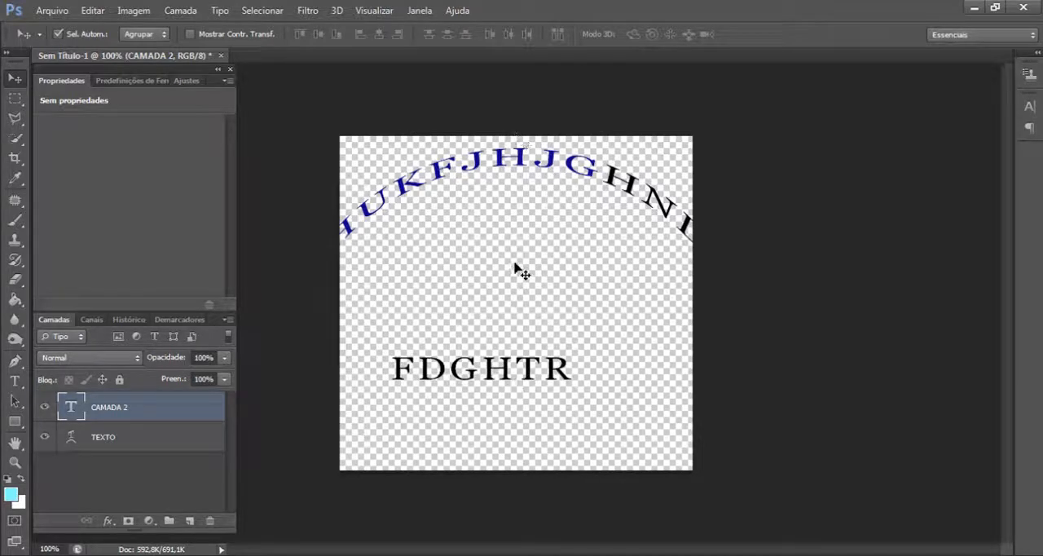
click(122, 434)
mouse_move(521, 158)
mouse_down()
mouse_move(526, 181)
mouse_move(525, 167)
mouse_up()
- Switch the CAMADA 2 text to vertical orientation and move it to the middle of the canvas beneath the arched text
click(106, 412)
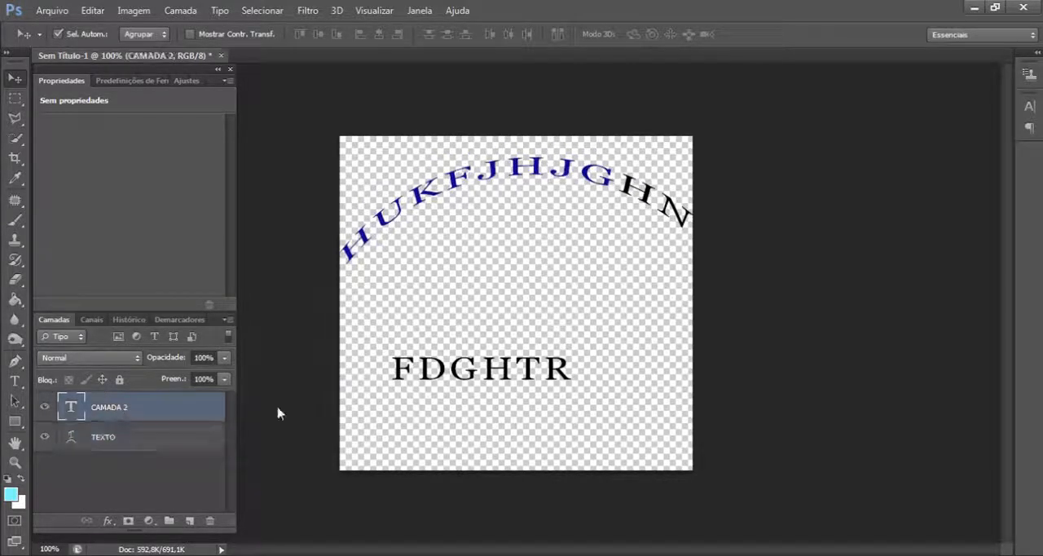
click(15, 382)
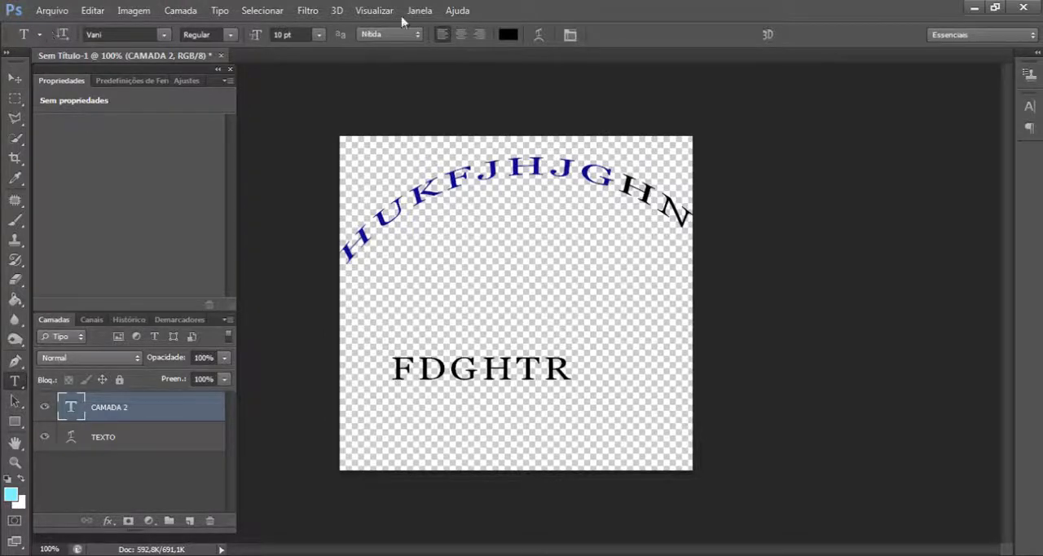
click(59, 39)
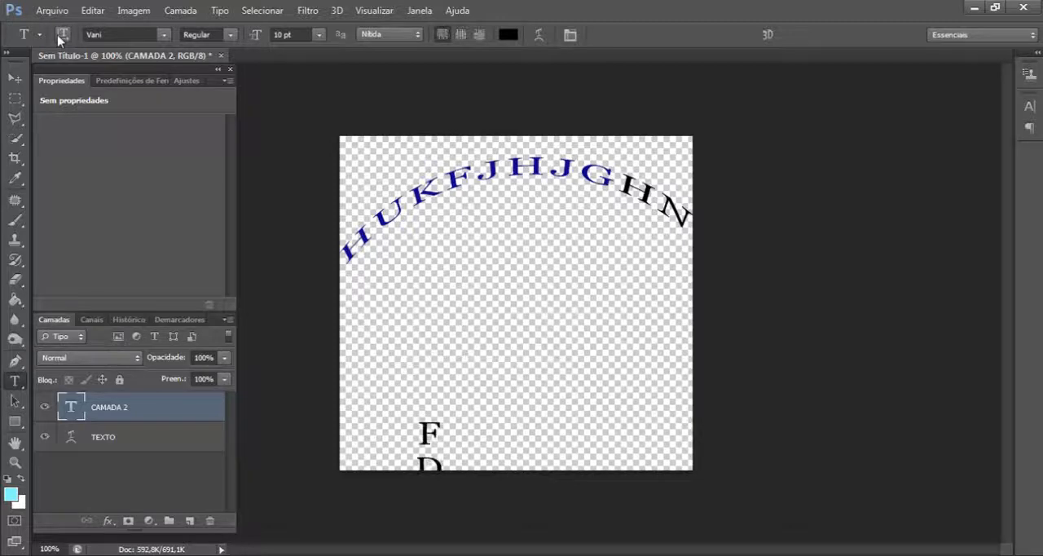
key(v)
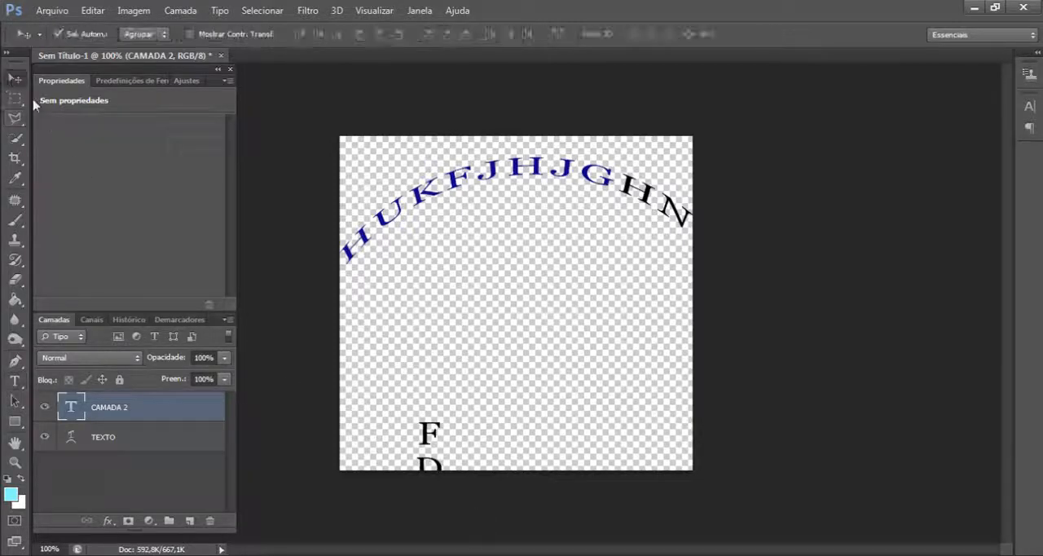
drag(428, 437, 518, 223)
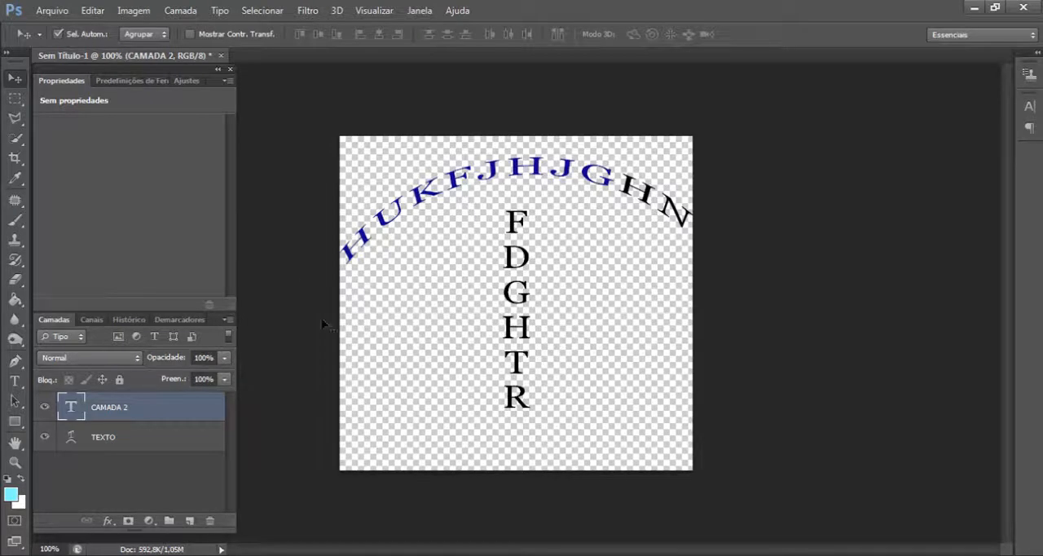
- Activate the Type tool with the vertical CAMADA 2 text layer selected
click(13, 382)
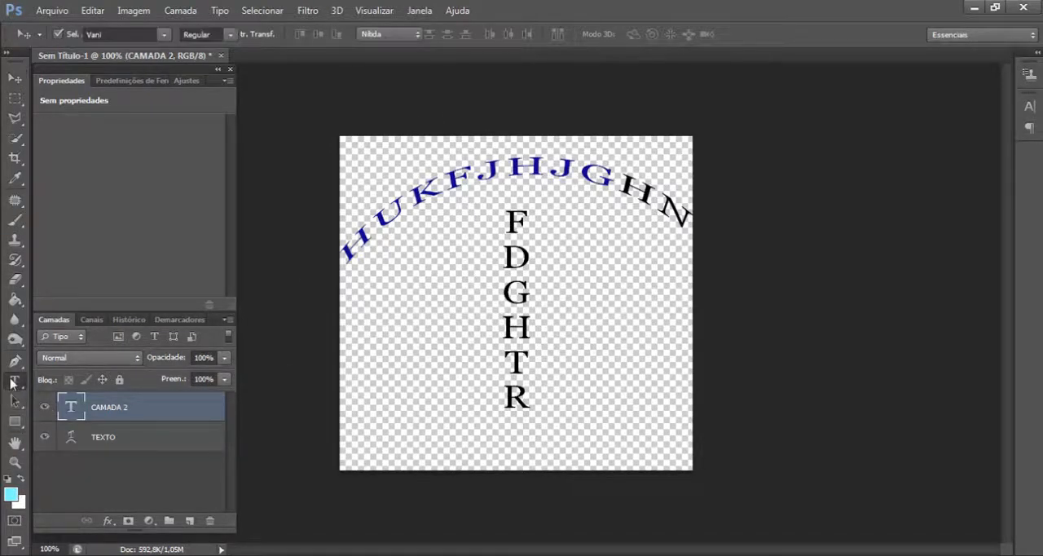